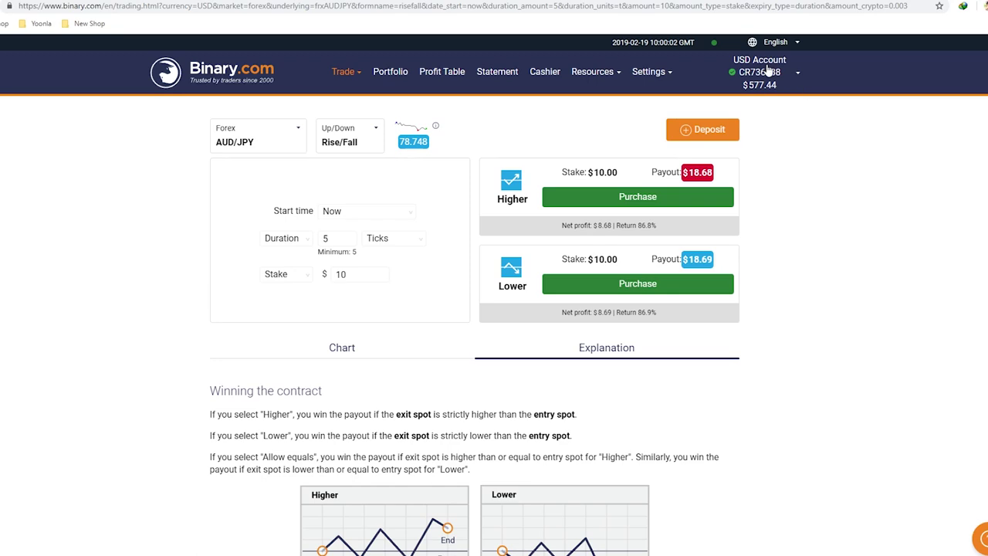
Switch the trading session from the USD account to the virtual account.
left_click(772, 81)
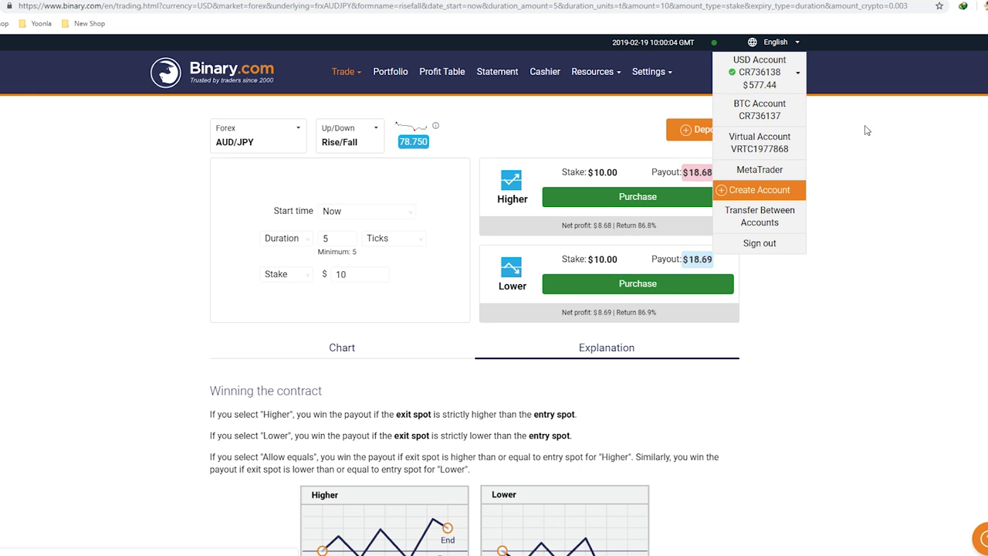
left_click(776, 77)
mouse_move(732, 74)
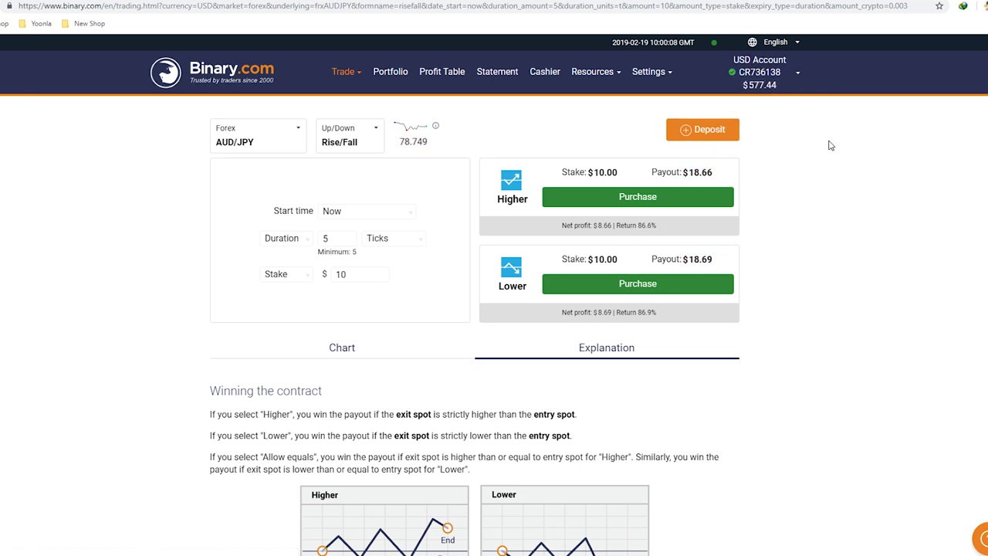
left_click(760, 87)
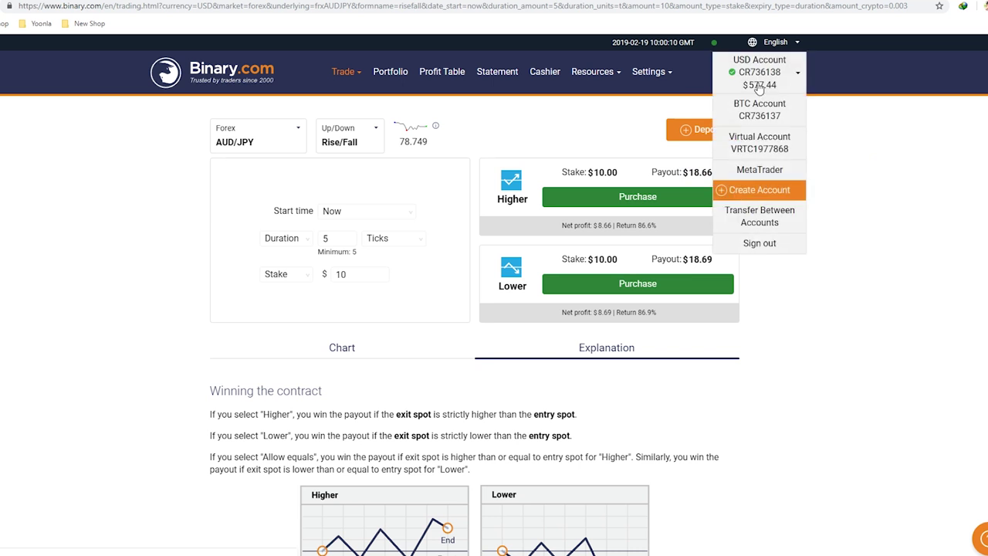
left_click(751, 146)
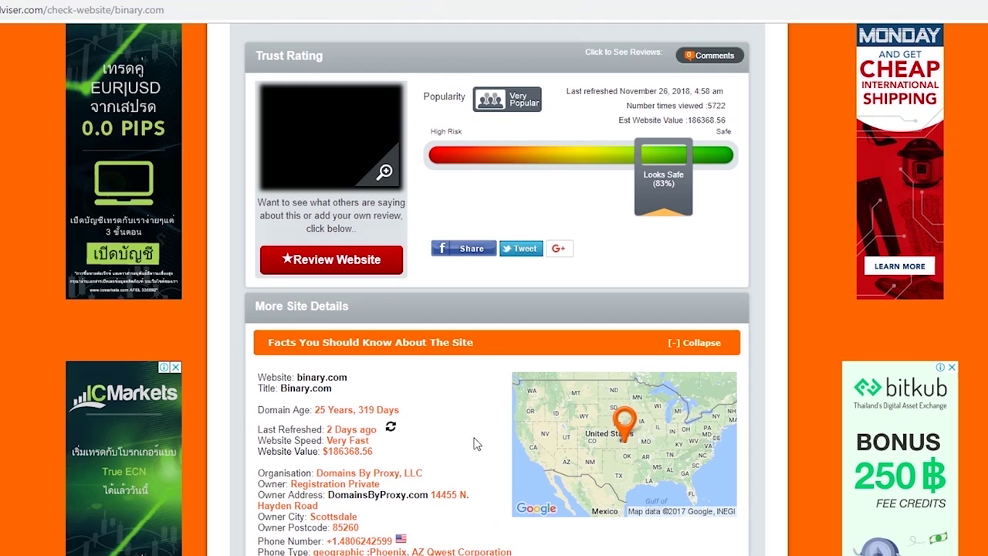
Examine binary.com's domain age among its site facts, and skim Binary.com's own page on trading features and security.
triple_click(393, 410)
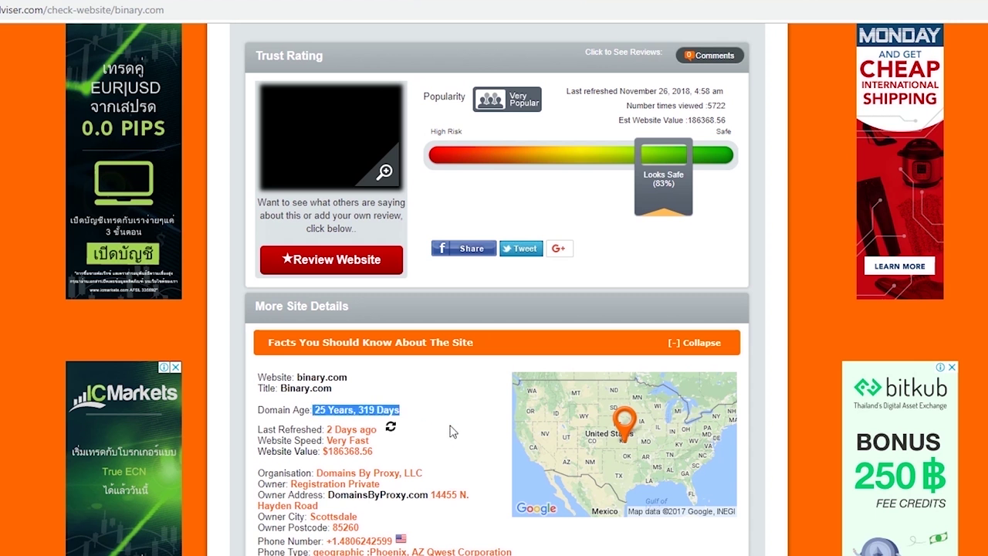
left_click(453, 431)
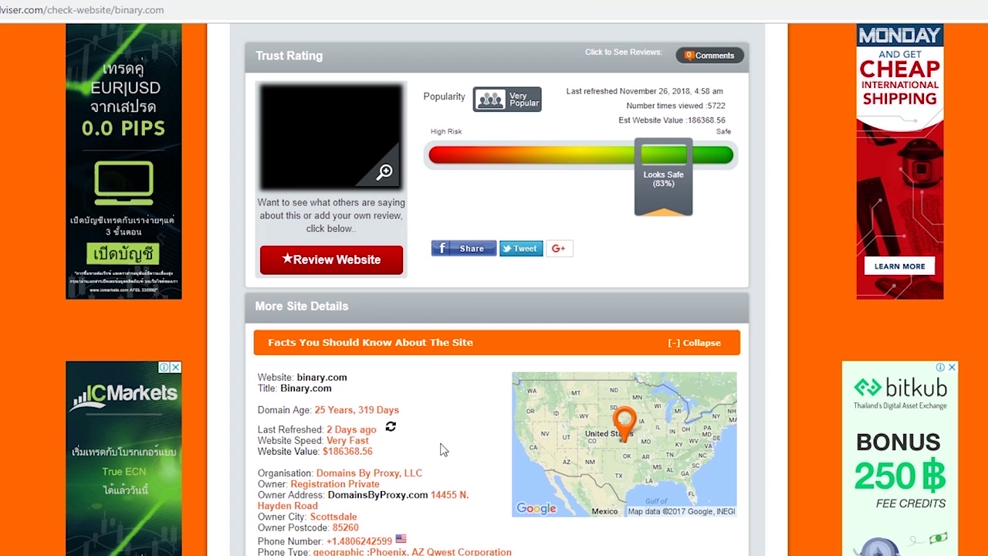
left_click_drag(315, 409, 420, 430)
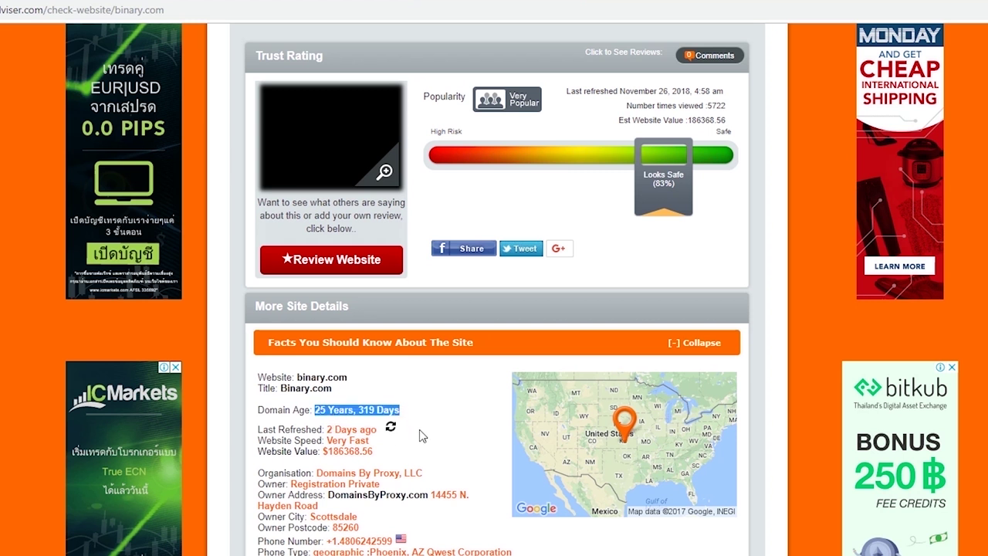
left_click(419, 429)
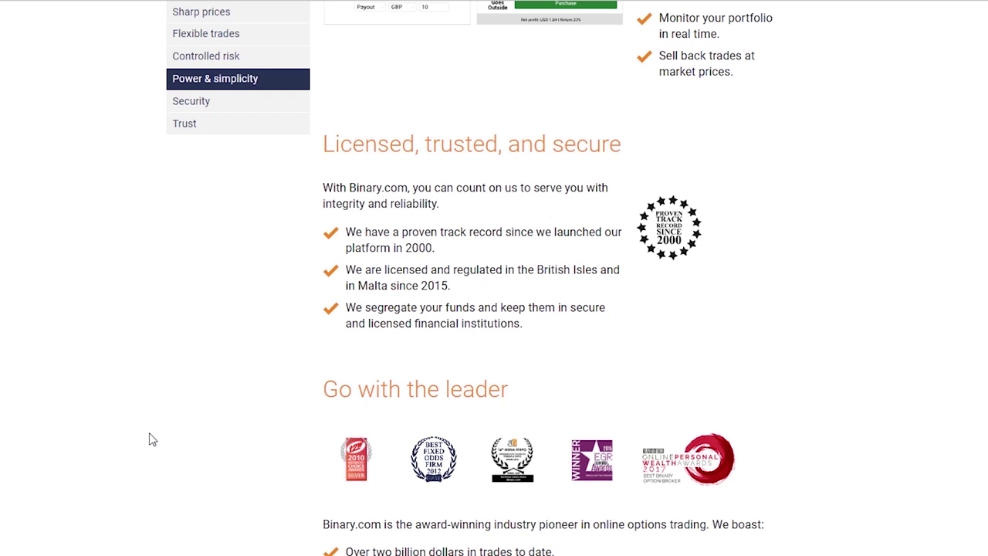
scroll(153, 439, "up", 15)
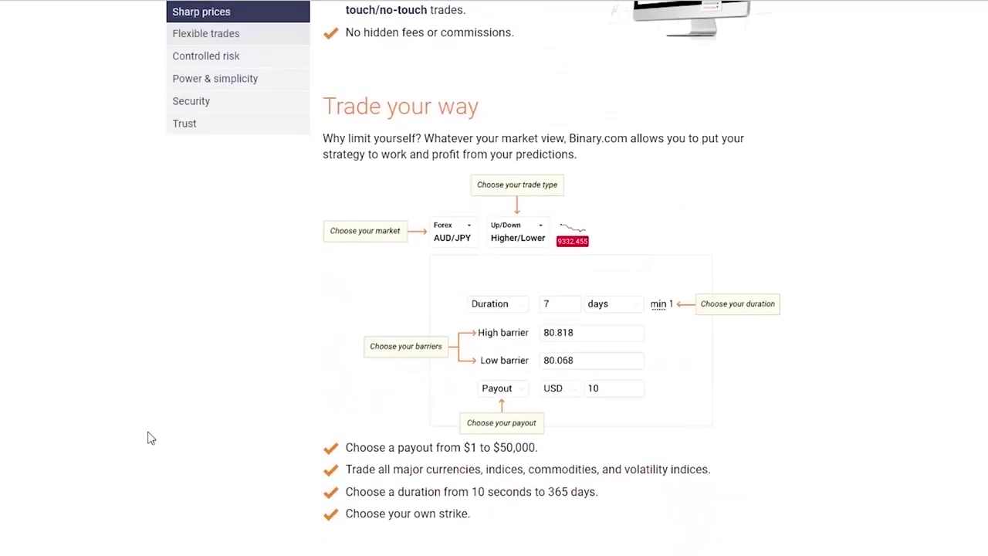
scroll(149, 438, "up", 5)
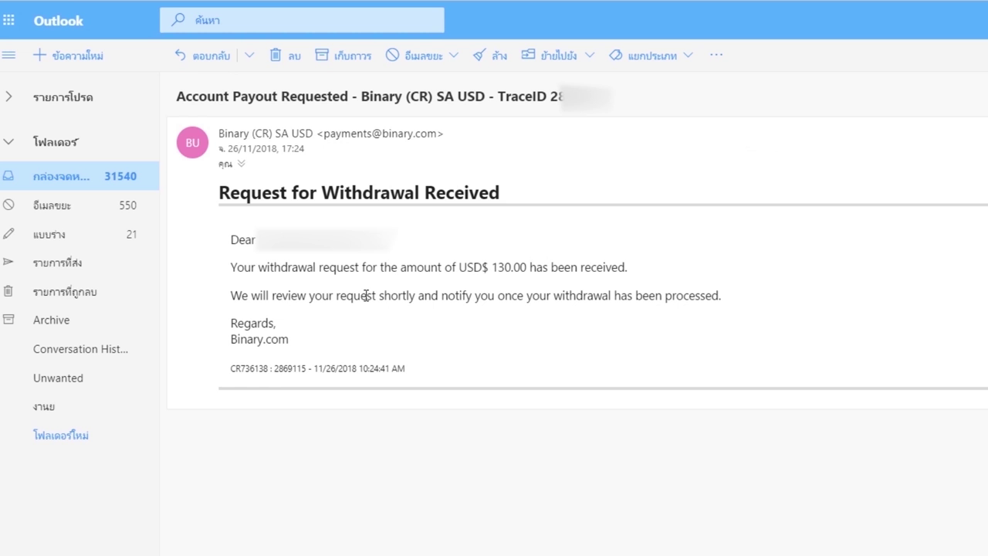
Read the Binary.com email acknowledging the withdrawal request, including its greeting and requested amount.
left_click_drag(231, 240, 525, 268)
left_click(278, 255)
double_click(324, 240)
left_click(370, 292)
left_click(499, 280)
left_click(526, 287)
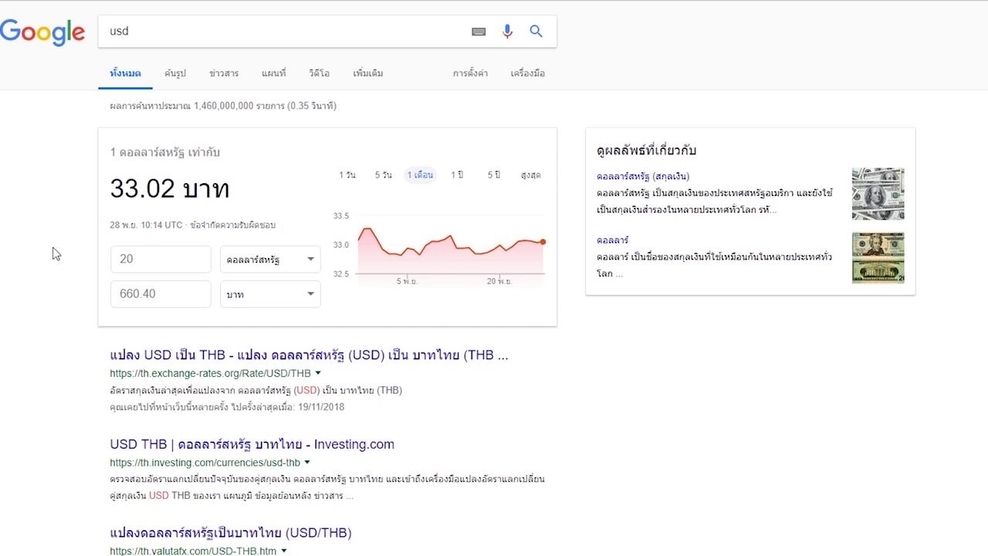
Convert 130 US dollars to Thai baht in Google's currency converter and highlight the baht amount.
left_click_drag(142, 260, 114, 259)
type("130")
left_click(155, 293)
left_click_drag(155, 293, 80, 303)
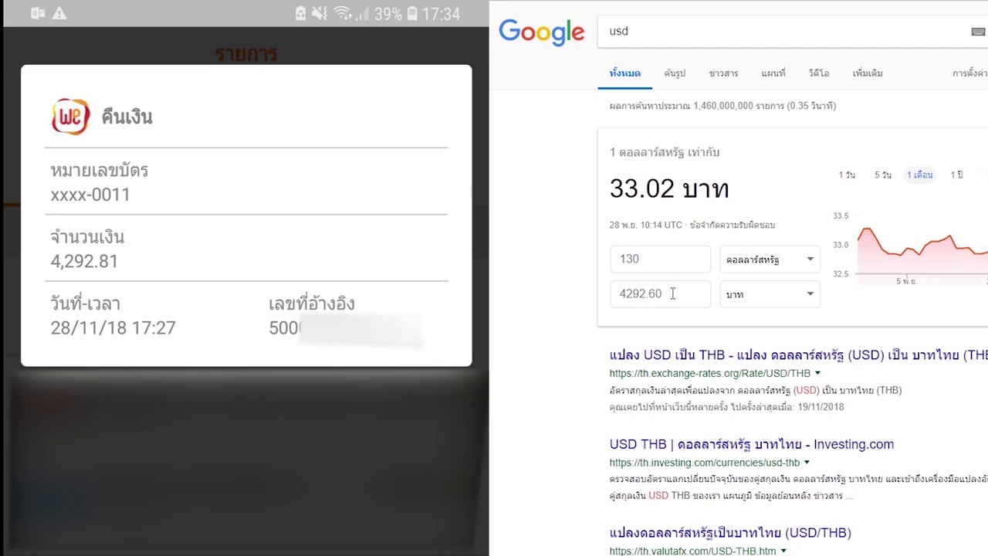
left_click_drag(669, 294, 584, 298)
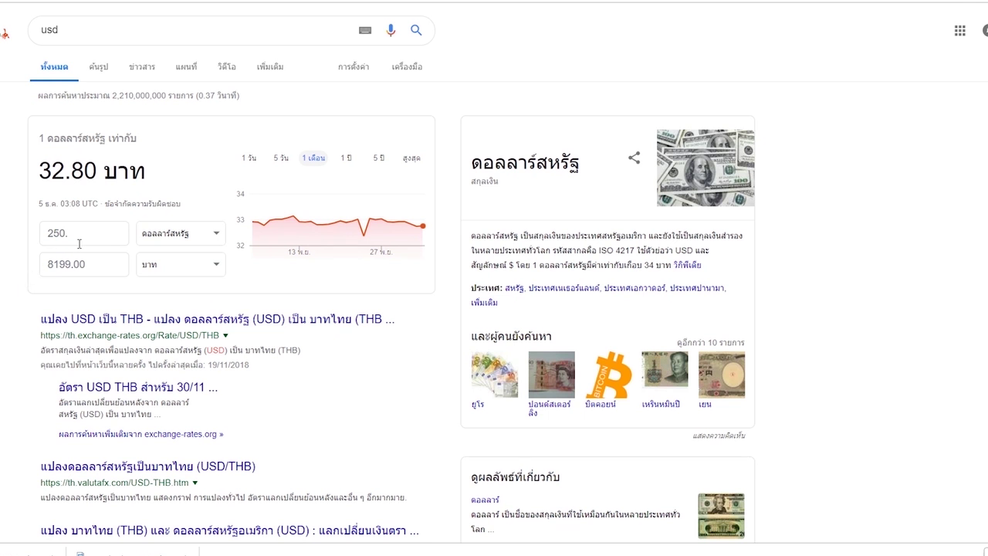
Examine the baht equivalent of 250 US dollars and the exchange rate used in the converter.
left_click_drag(99, 263, 29, 265)
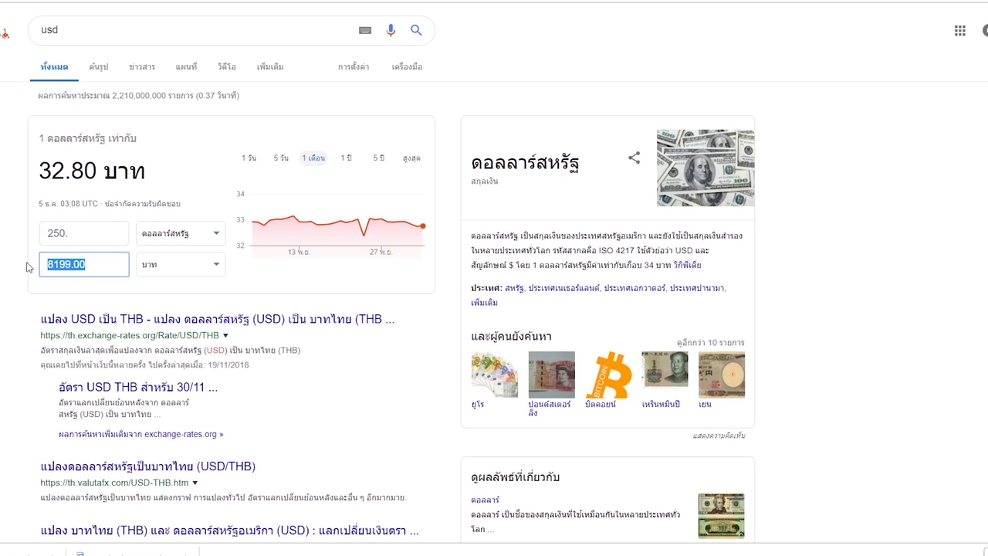
double_click(45, 170)
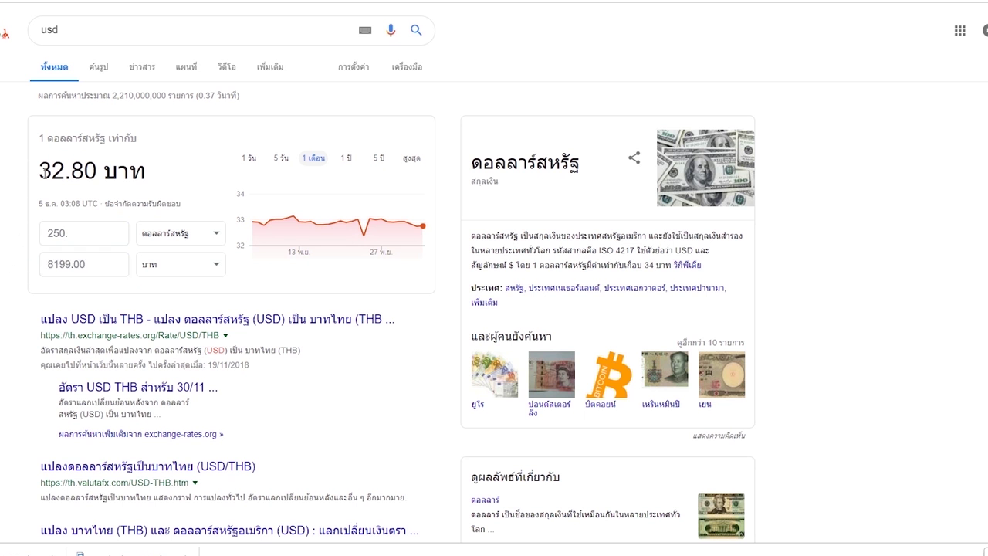
left_click(166, 179)
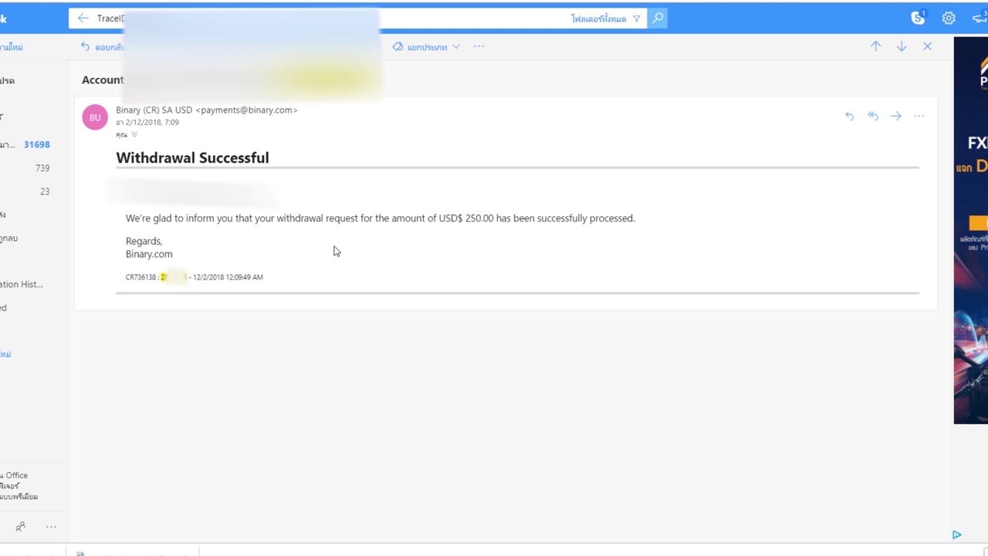
Read the Withdrawal Successful email from Binary.com, focusing on the withdrawn amount and processing statement.
left_click_drag(450, 218, 495, 218)
left_click(430, 249)
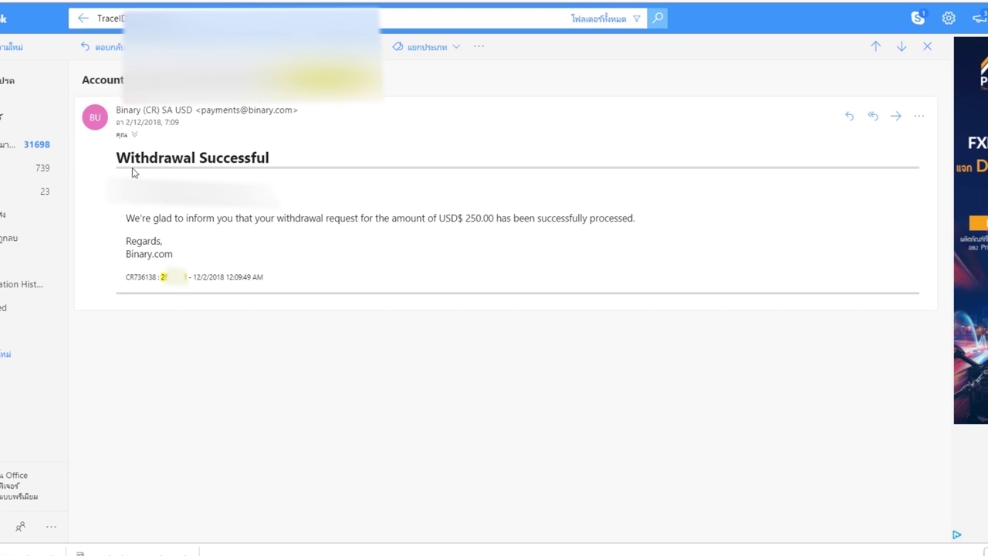
left_click_drag(126, 218, 343, 237)
left_click(343, 237)
left_click_drag(439, 219, 642, 227)
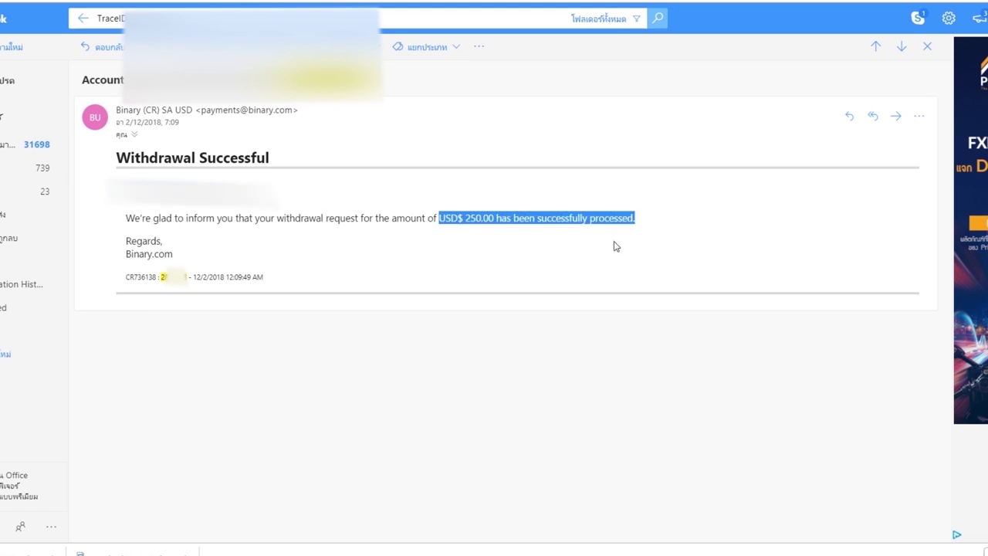
left_click(463, 227)
left_click_drag(437, 219, 502, 221)
left_click(495, 244)
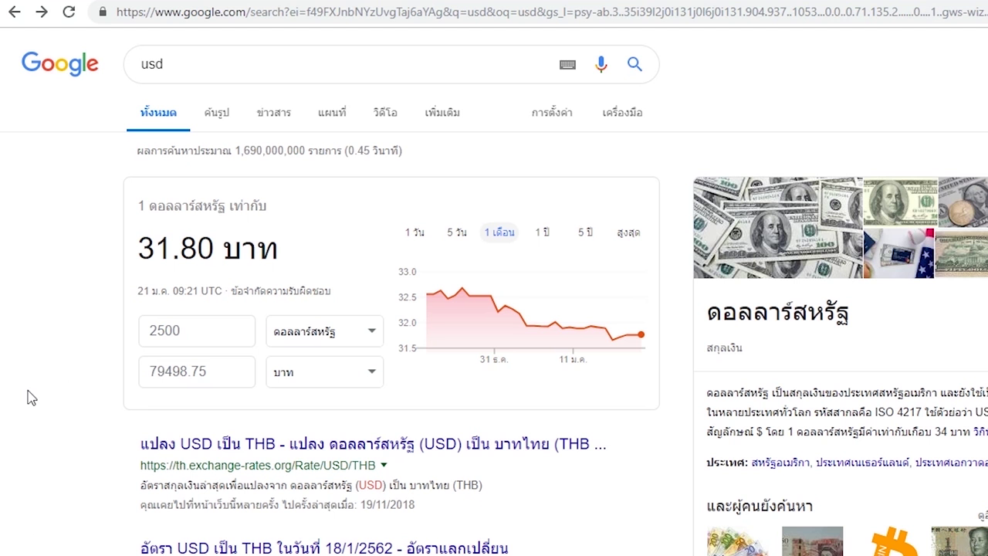
Examine the baht equivalent of 2500 US dollars in the currency converter.
double_click(177, 376)
left_click(103, 379)
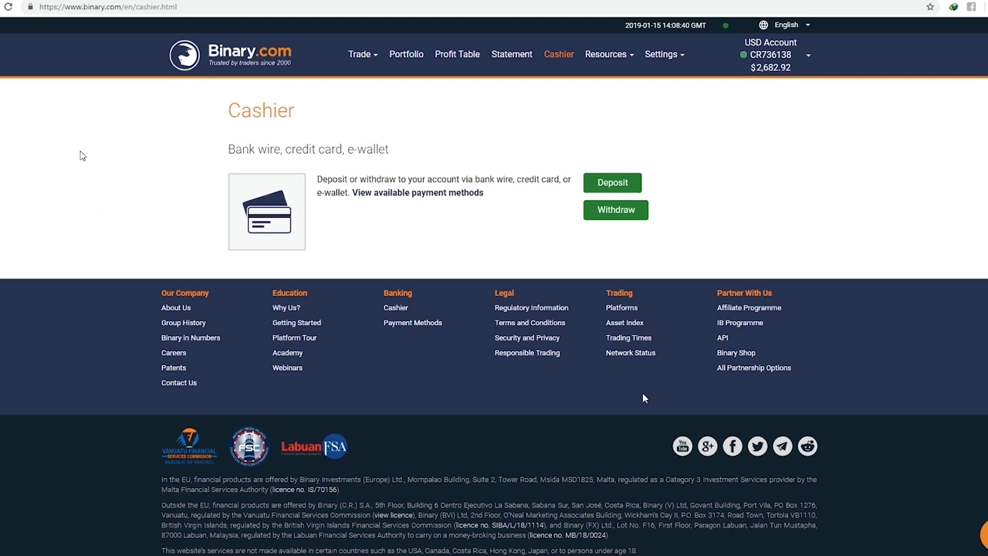
Start a USD withdrawal from the Binary.com cashier and verify the identity through the link in the verification email.
left_click(602, 219)
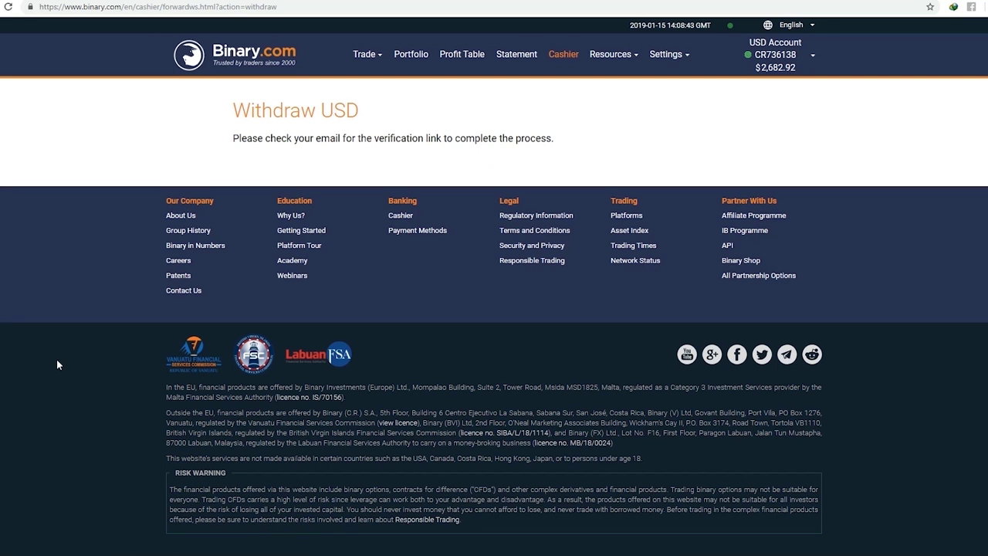
left_click_drag(219, 139, 561, 151)
left_click(562, 151)
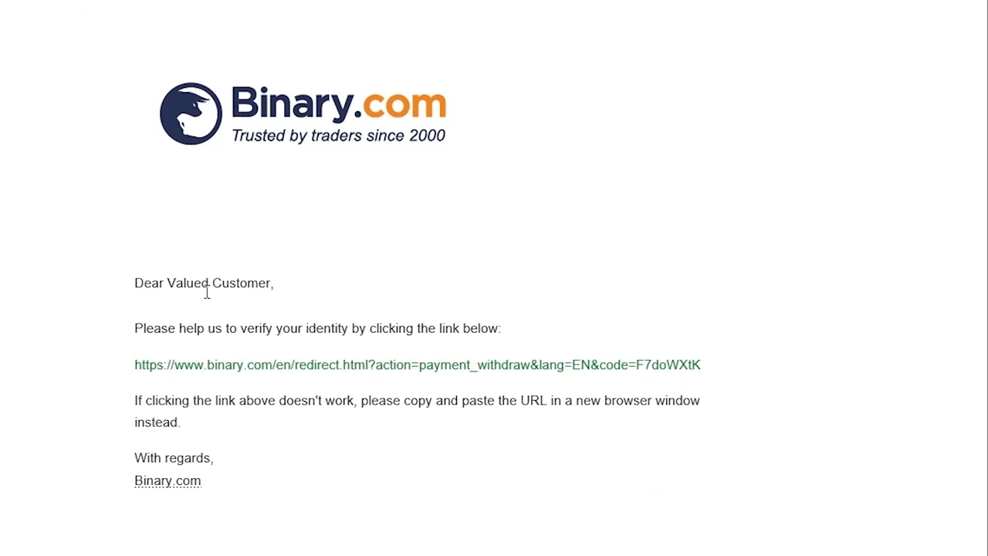
left_click(221, 366)
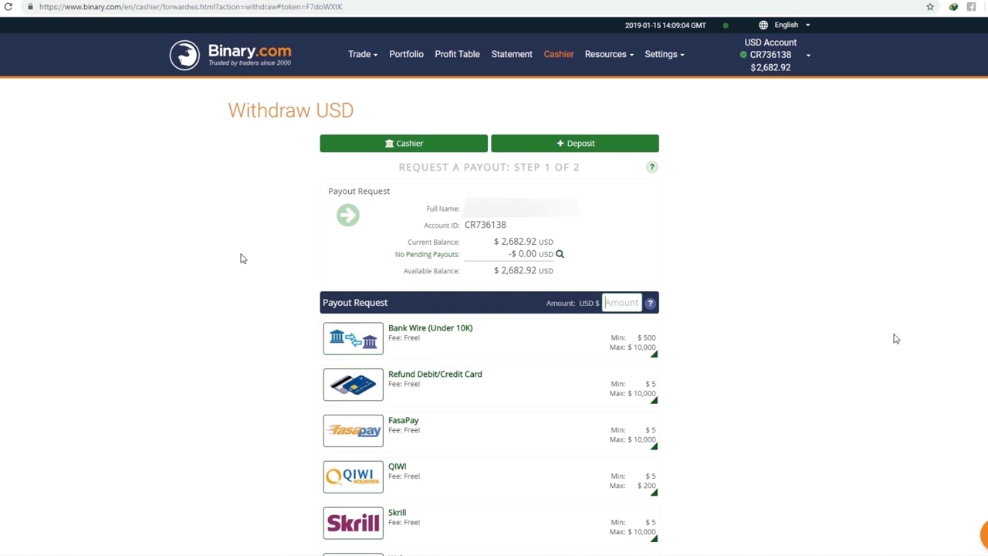
Request a payout of 2500 USD through Skrill.
type("2500")
scroll(359, 361, "down", 2)
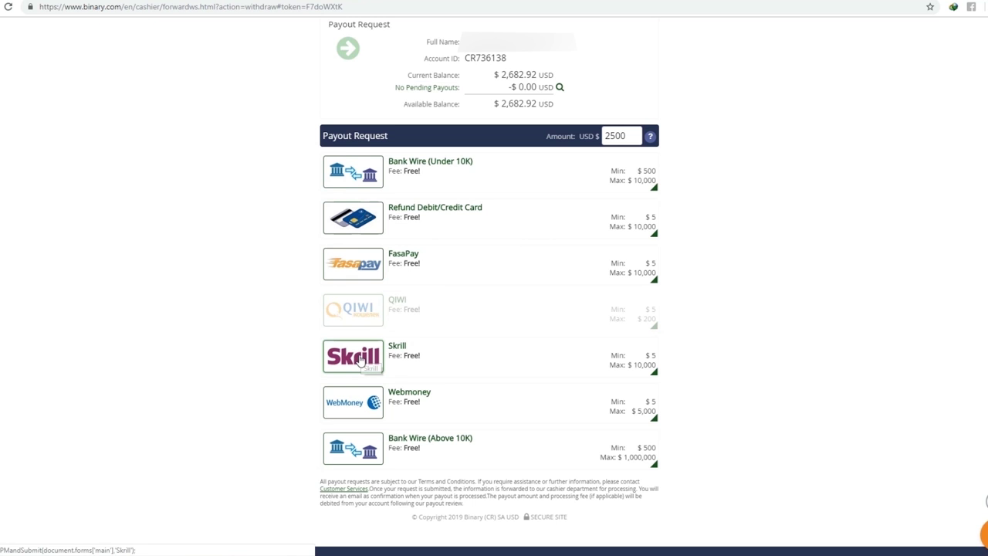
left_click(368, 364)
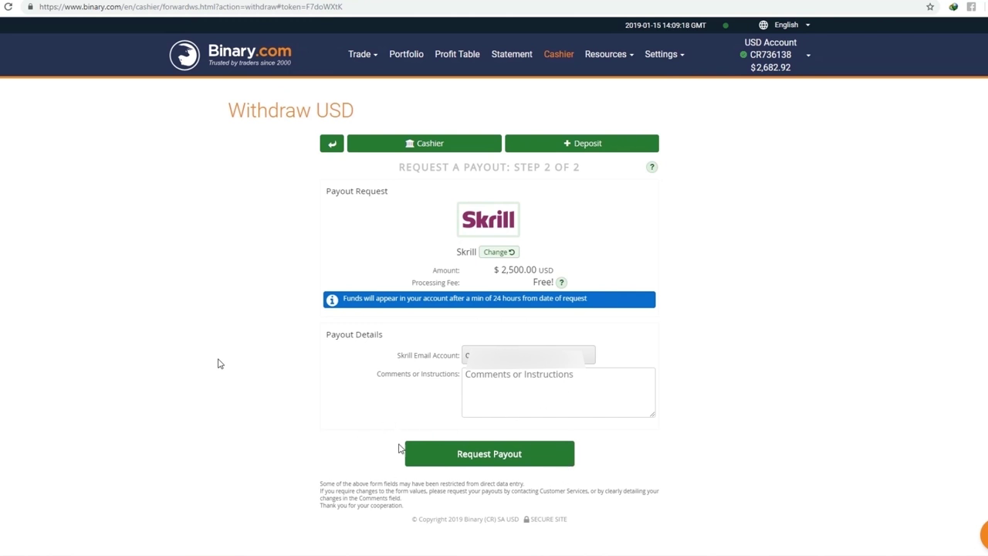
left_click(440, 456)
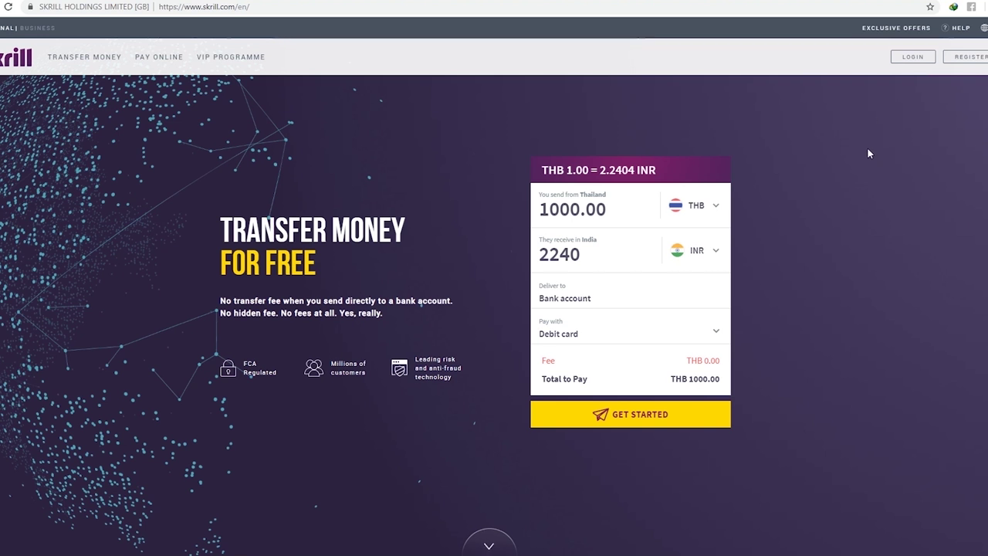
Switch to the Skrill website, log in to the account and open its transaction history.
left_click(913, 56)
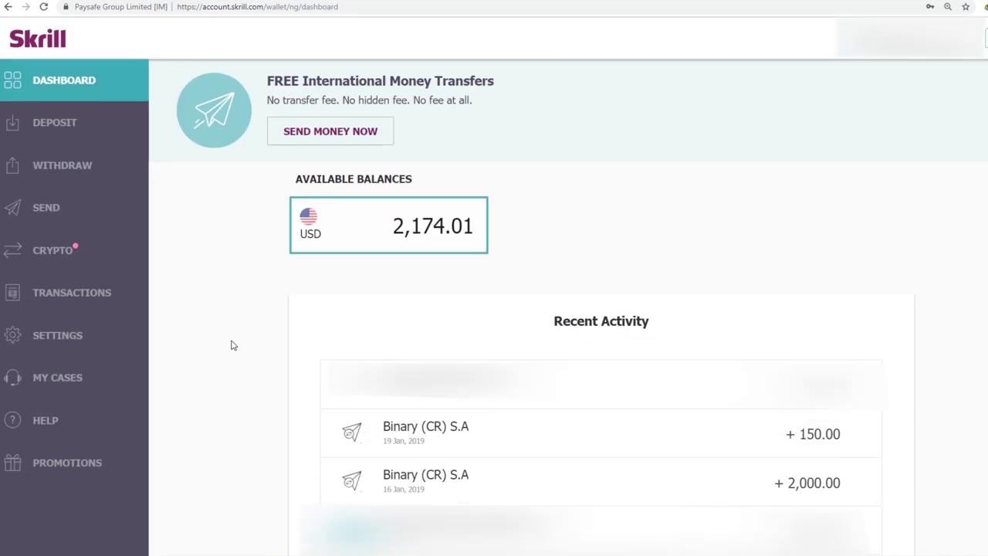
left_click(77, 302)
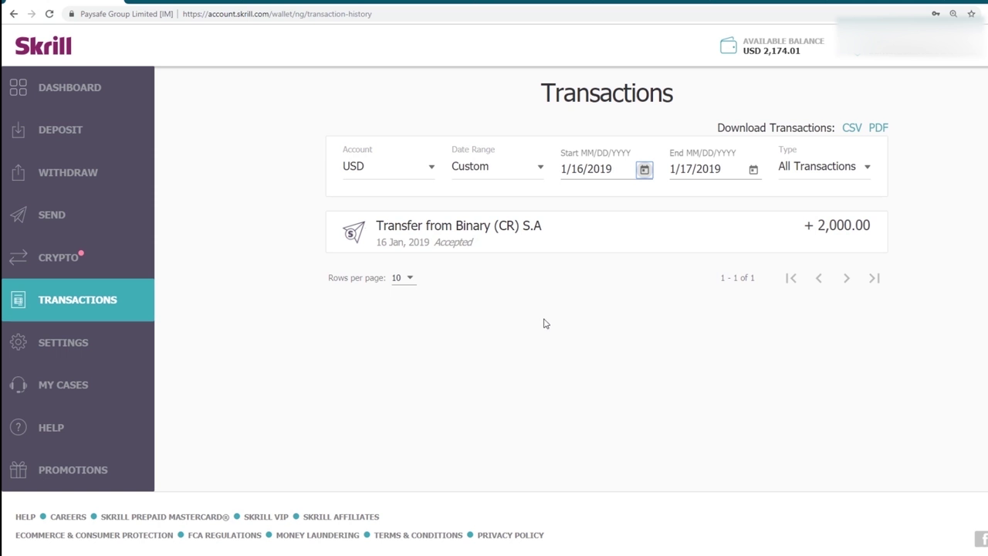
Examine the amount, status and sender in the details of the Binary (CR) S.A transfer of 16 January 2019, and close them.
left_click(468, 241)
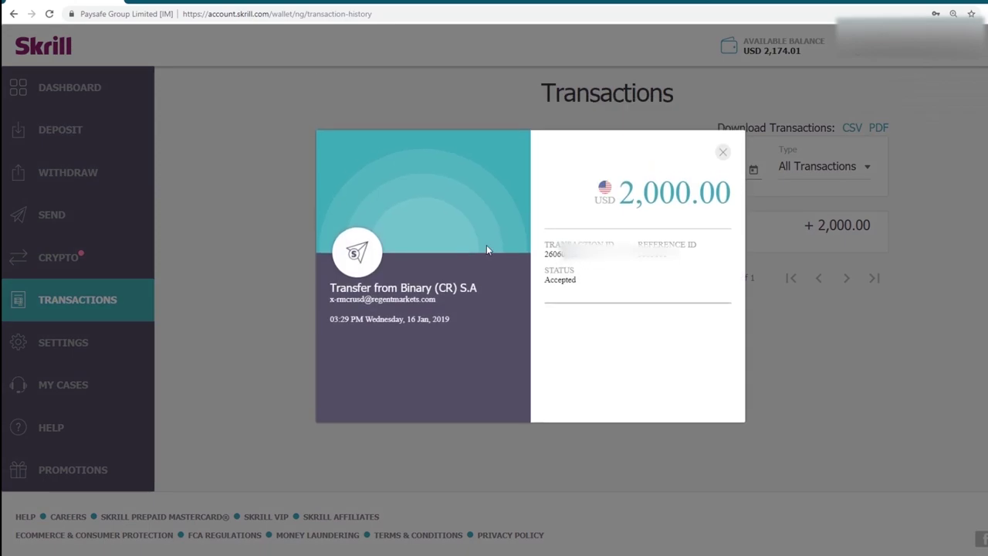
left_click_drag(546, 254, 606, 264)
left_click(596, 272)
left_click_drag(555, 279, 595, 282)
left_click_drag(624, 209, 718, 195)
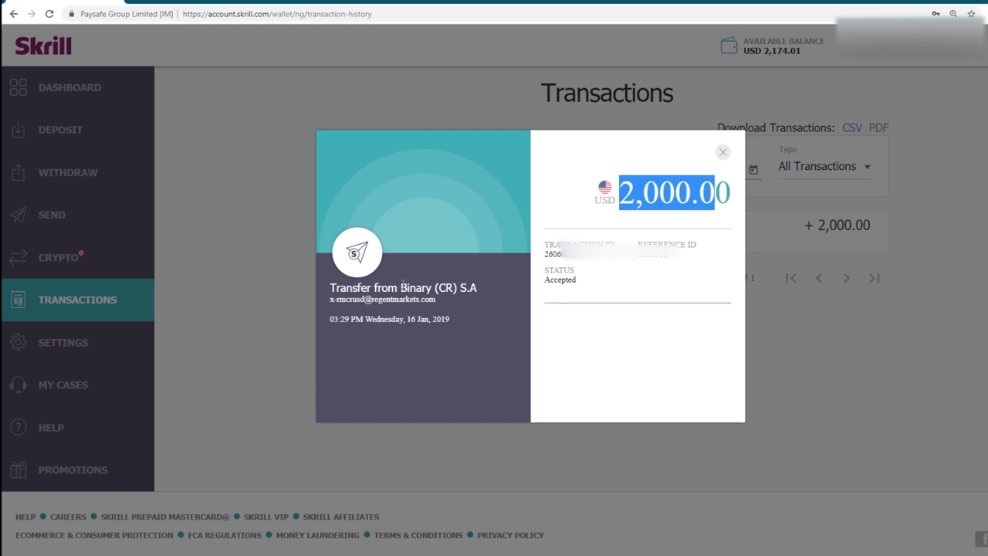
left_click_drag(374, 287, 429, 287)
left_click(462, 288)
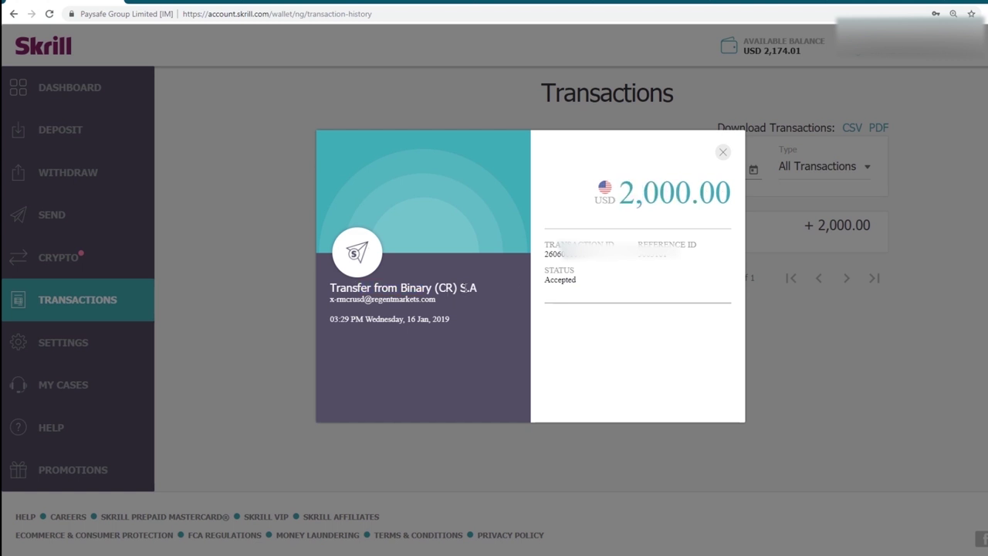
left_click(723, 152)
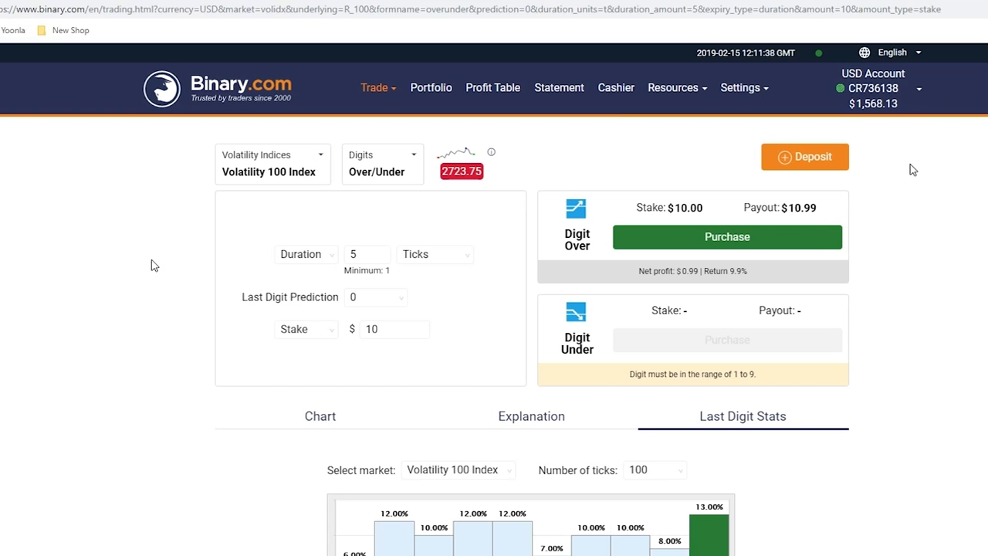
View the available trading accounts and the USD account balance on Binary.com, and close the account list.
left_click(865, 96)
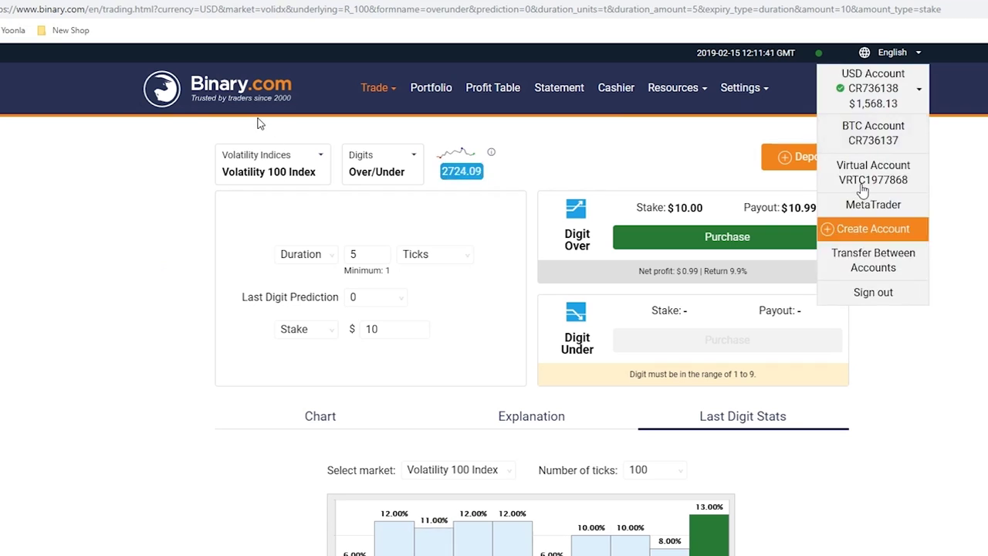
left_click(863, 96)
left_click(871, 108)
left_click(869, 101)
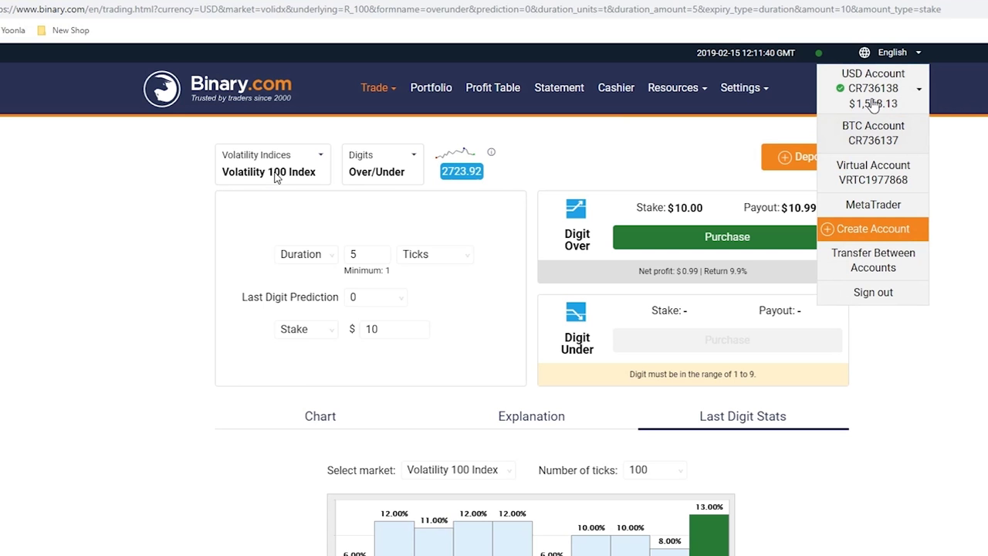
left_click(873, 104)
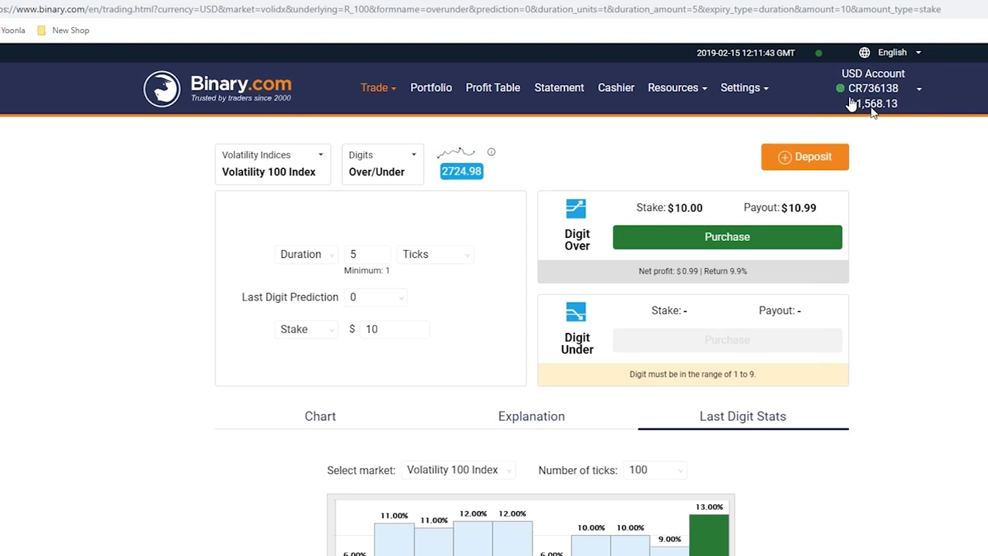
Request a USD withdrawal from the Binary.com cashier and switch to the mailbox to view the withdrawal verification email.
left_click(610, 93)
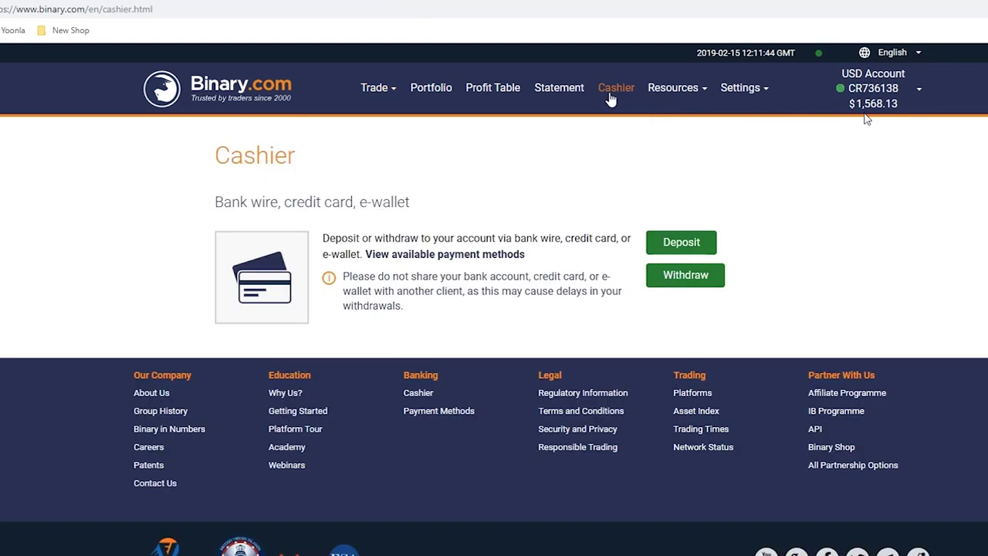
left_click(684, 282)
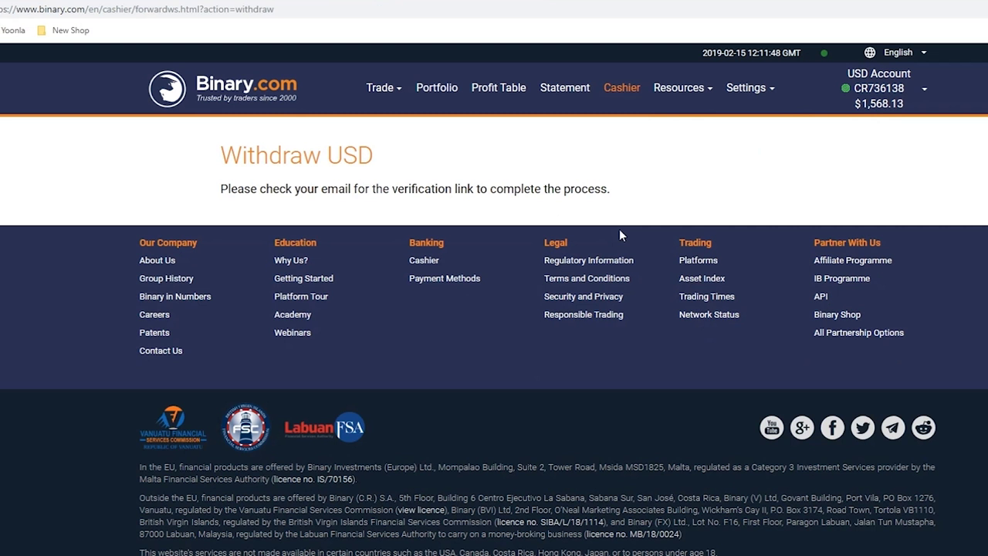
left_click_drag(228, 189, 618, 192)
left_click(618, 192)
key("alt+Tab")
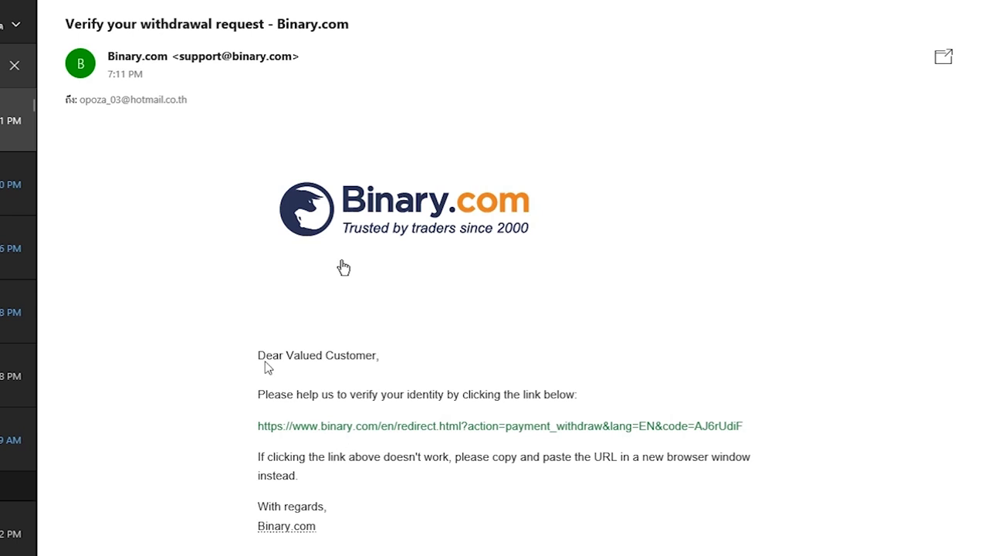
mouse_move(358, 442)
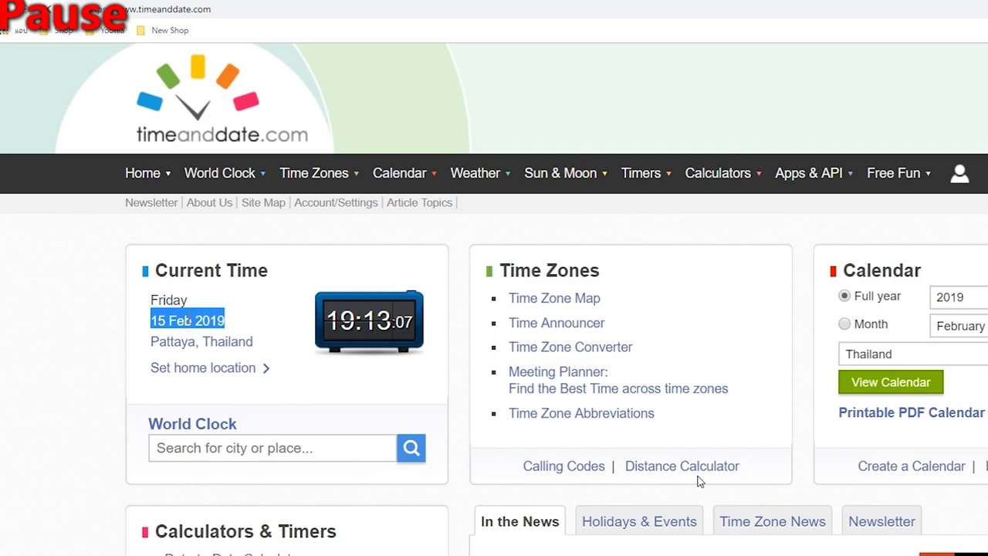
Check the current date and time shown on timeanddate.com.
left_click(495, 362)
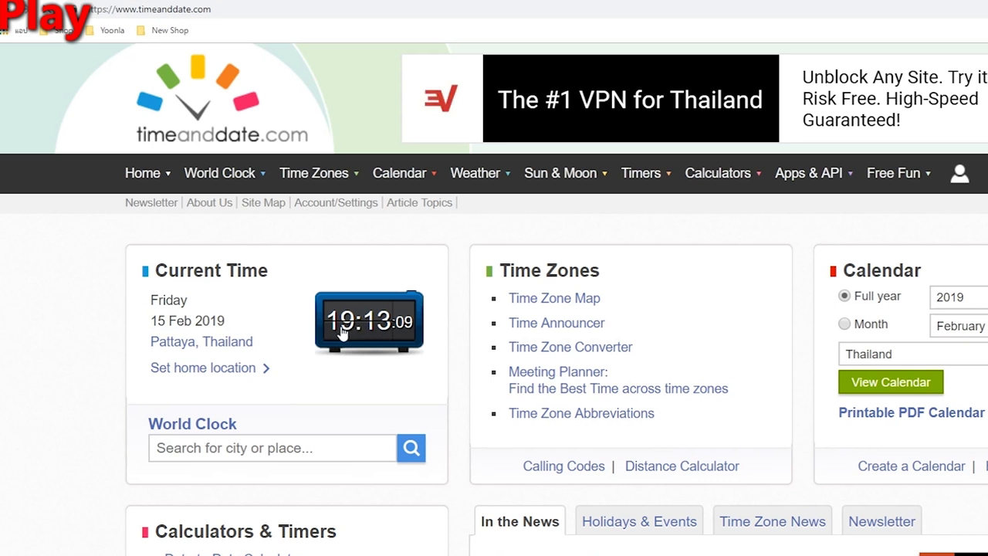
mouse_move(795, 233)
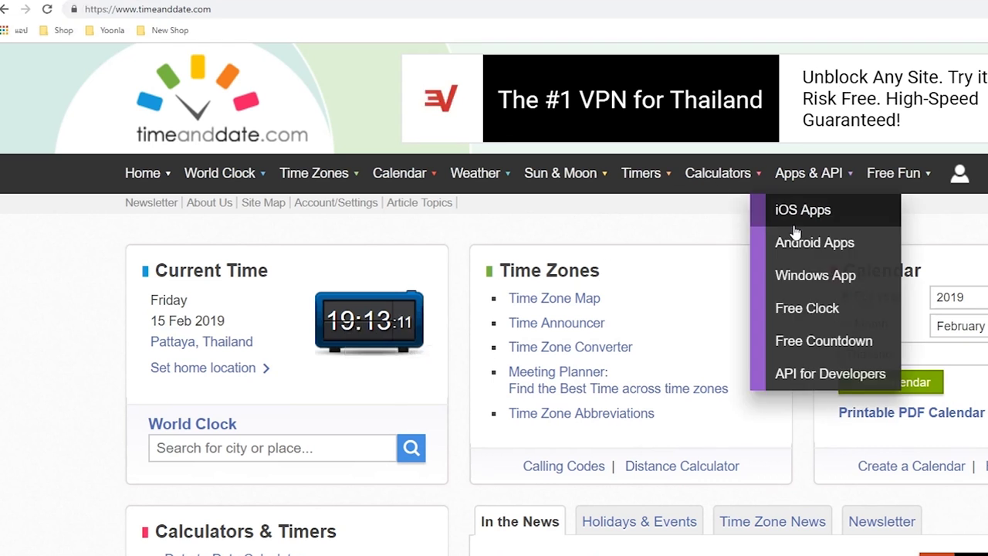
left_click_drag(155, 321, 237, 322)
left_click(244, 323)
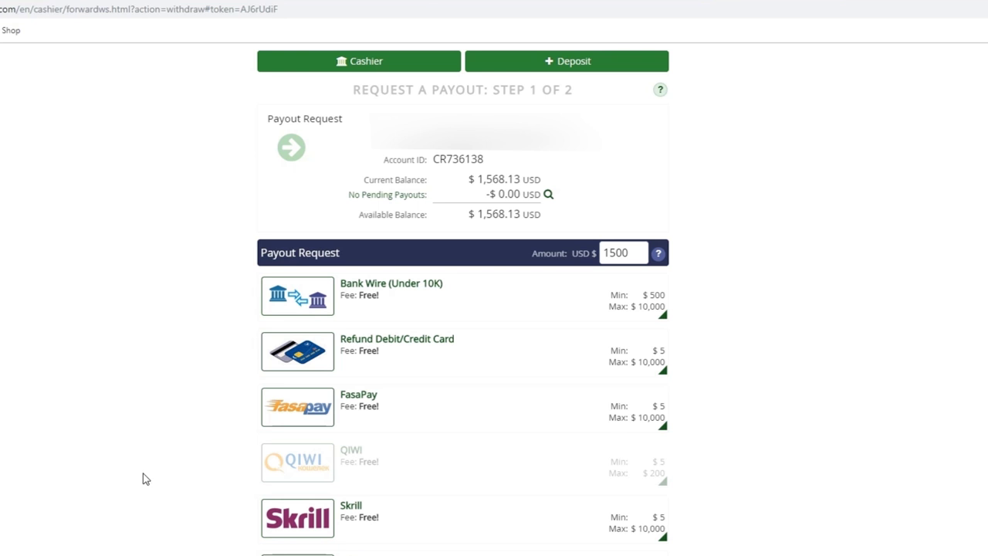
Choose Skrill as the payout method, check the amount and submit the payout request for 1500 USD.
left_click(291, 526)
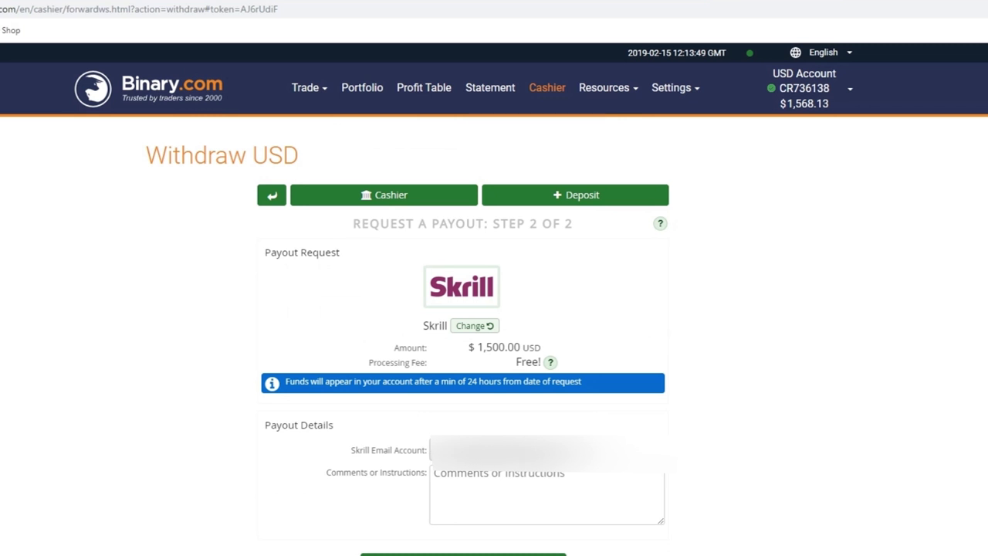
left_click_drag(422, 349, 575, 349)
left_click(576, 349)
left_click_drag(383, 349, 572, 346)
left_click(573, 346)
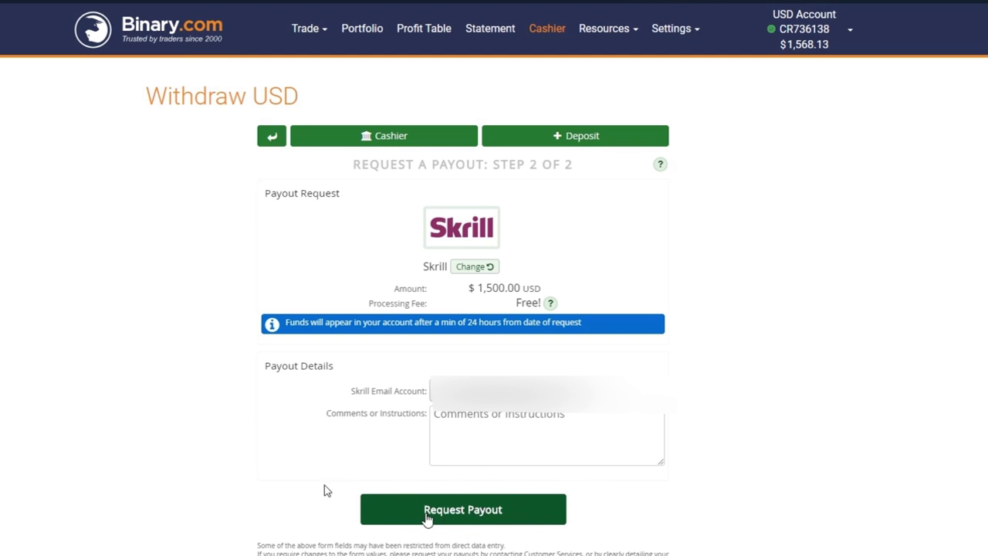
left_click(427, 514)
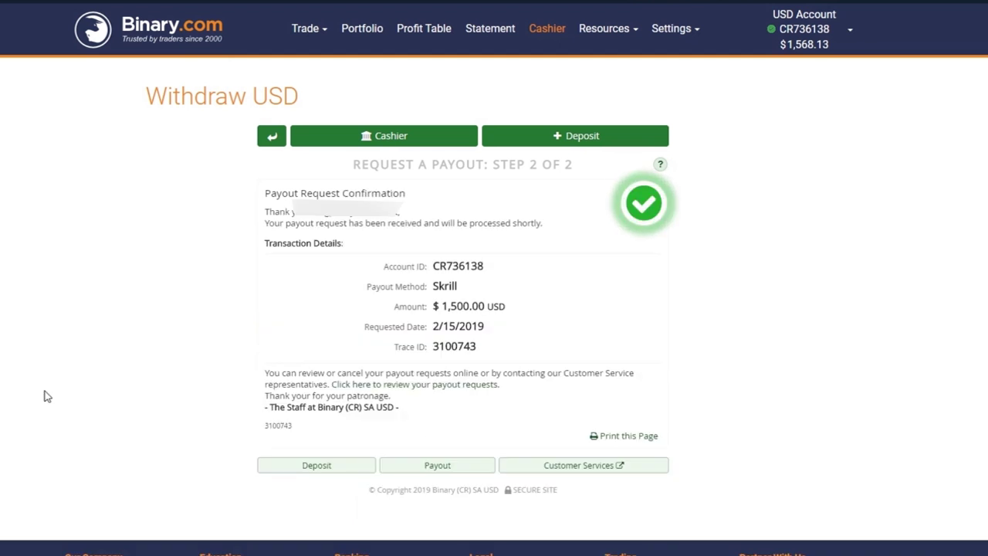
Examine the account ID, amount, requested date and trace ID in the payout request confirmation.
left_click_drag(512, 311, 518, 346)
left_click(491, 347)
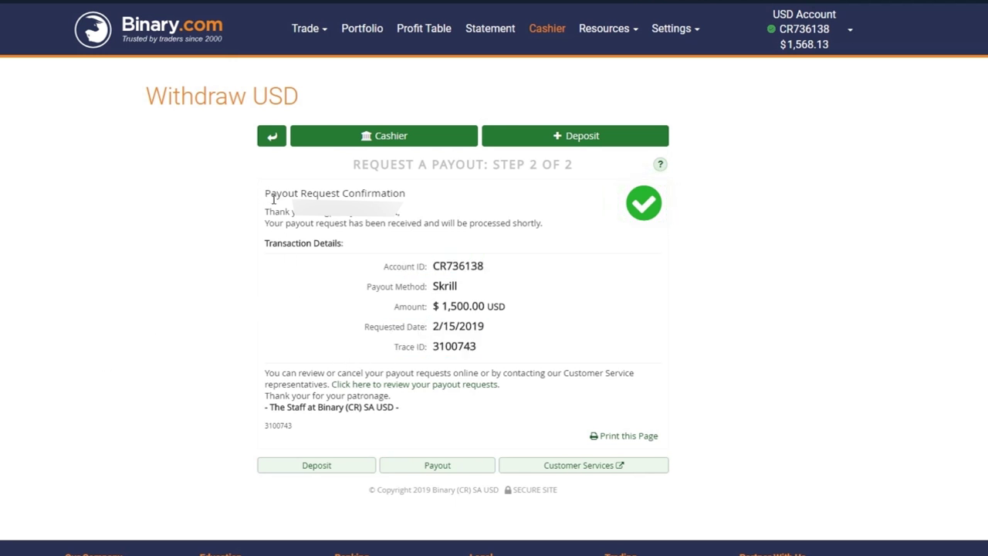
left_click_drag(434, 265, 486, 266)
left_click(440, 282)
left_click_drag(396, 307, 518, 318)
left_click(517, 318)
left_click_drag(361, 327, 492, 334)
left_click(492, 335)
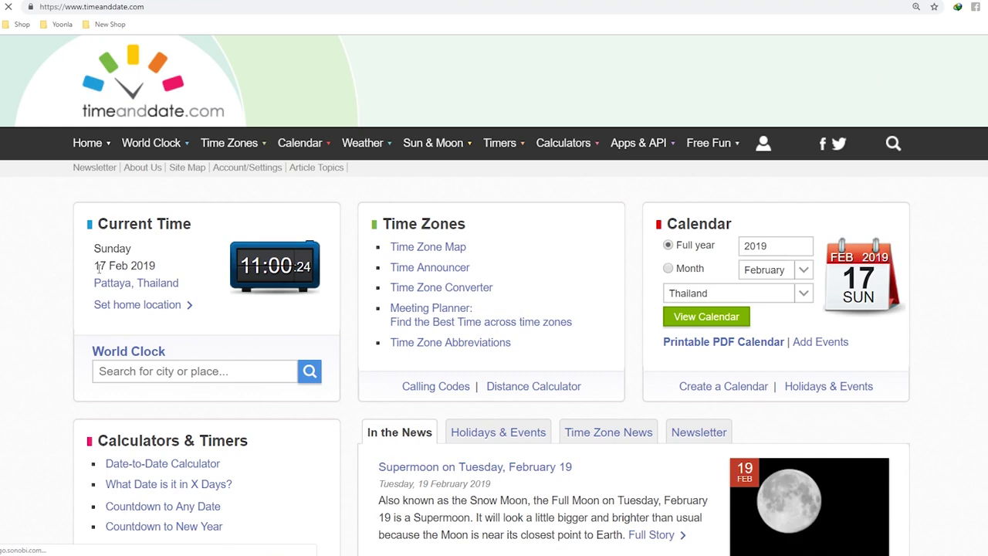
Check the current date on timeanddate.com, reloading the page to make sure it is up to date.
left_click_drag(99, 265, 270, 268)
left_click(183, 268)
left_click(191, 278)
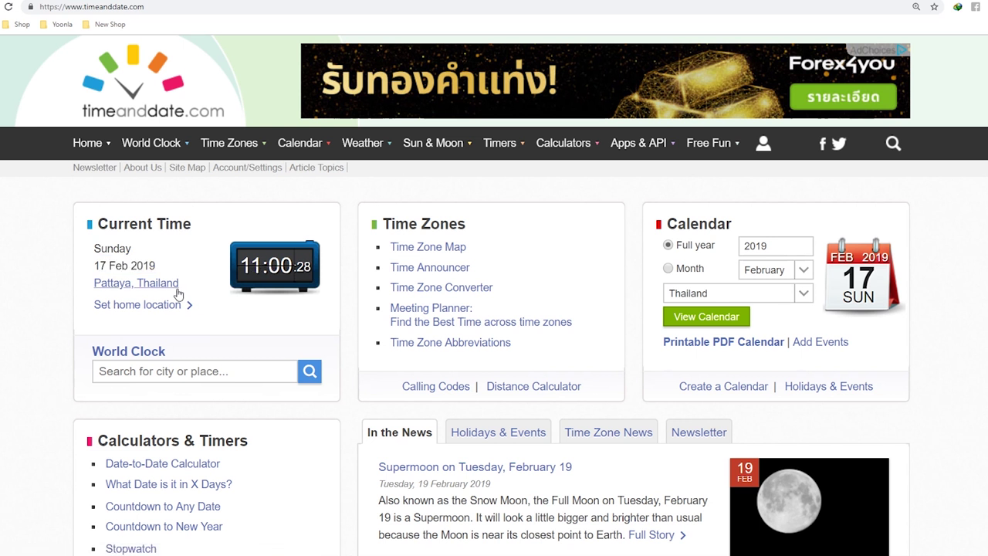
left_click(8, 8)
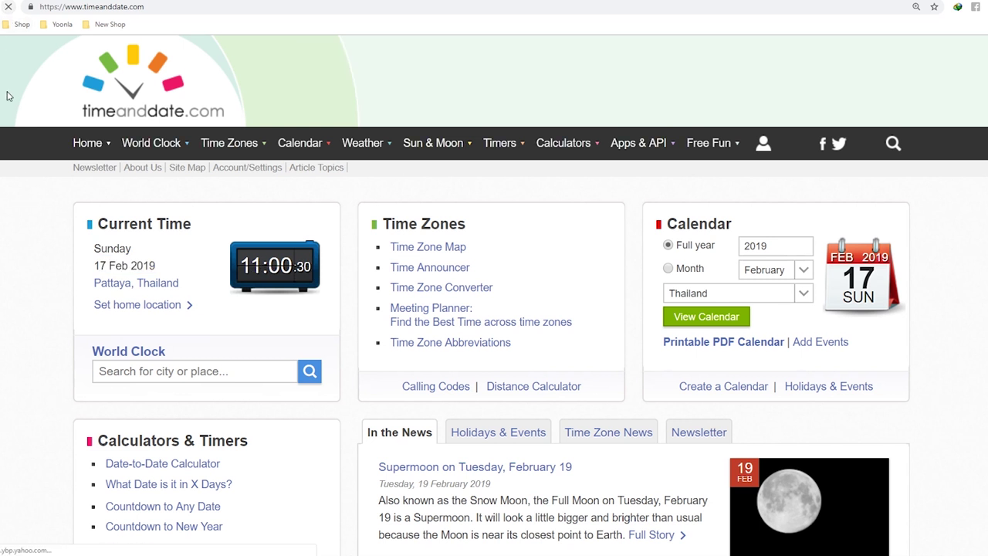
left_click_drag(94, 268, 165, 270)
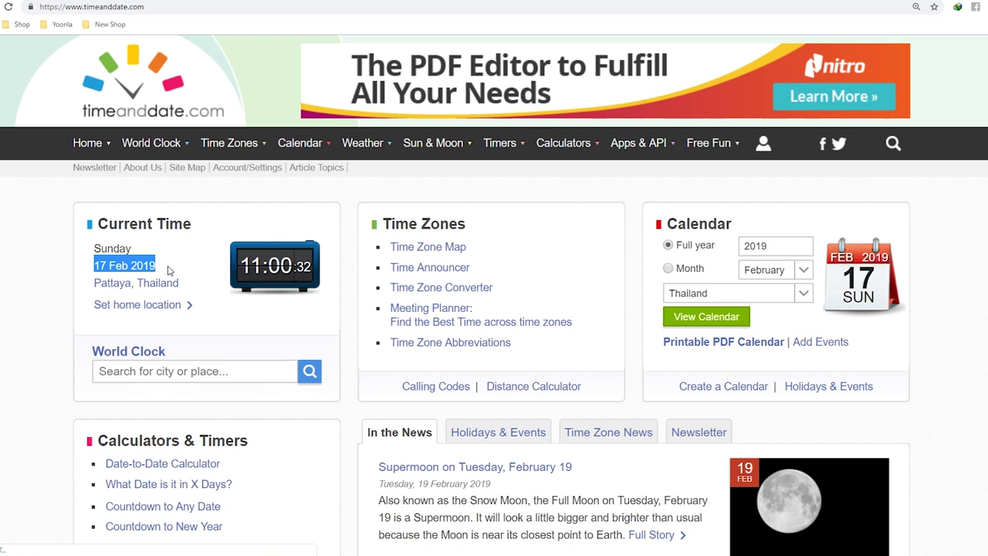
left_click(170, 271)
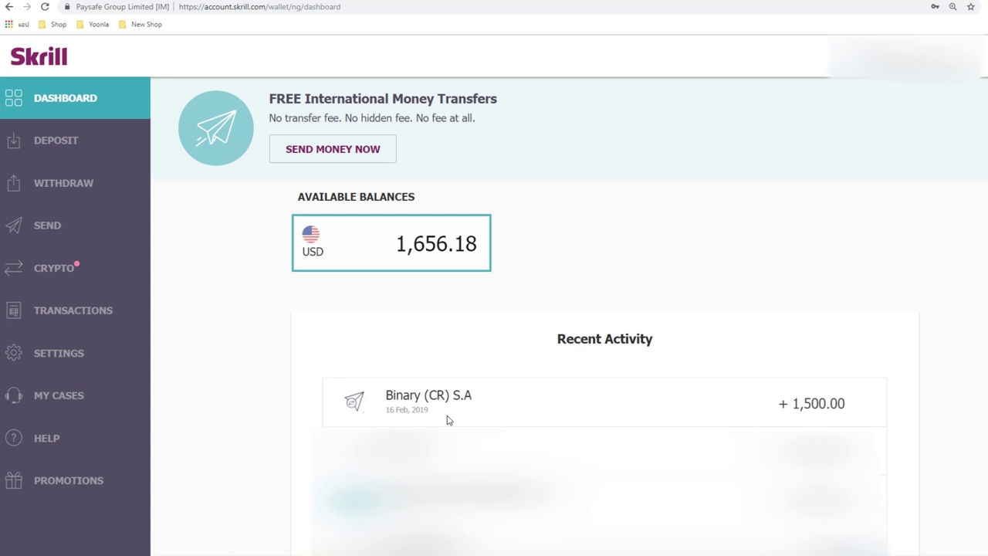
In Skrill's transaction history, examine the IDs, status, date and amount of the Binary (CR) S.A transfer of 16 February 2019, and close its details.
left_click(67, 317)
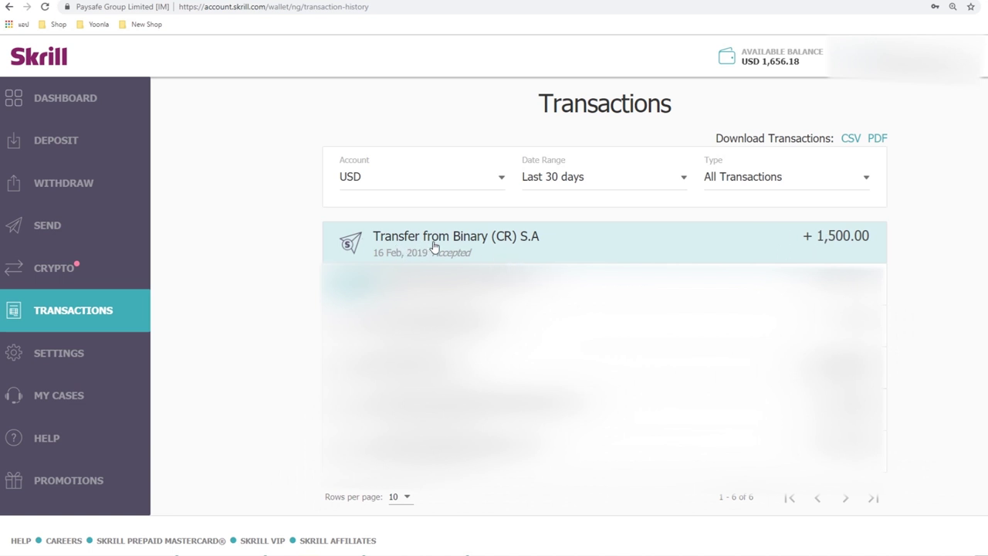
left_click(527, 249)
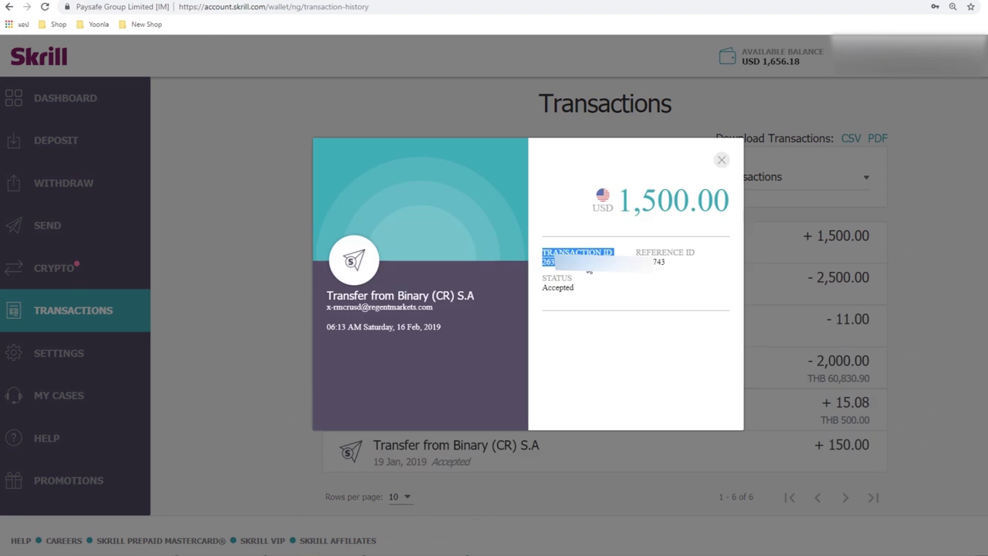
left_click(588, 270)
left_click_drag(623, 261, 669, 269)
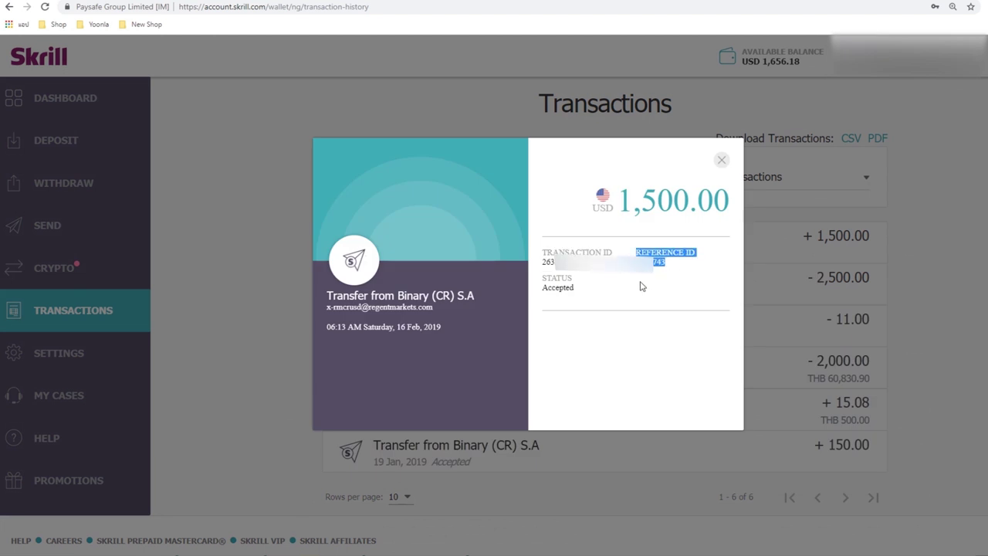
left_click(642, 285)
left_click_drag(583, 292, 539, 281)
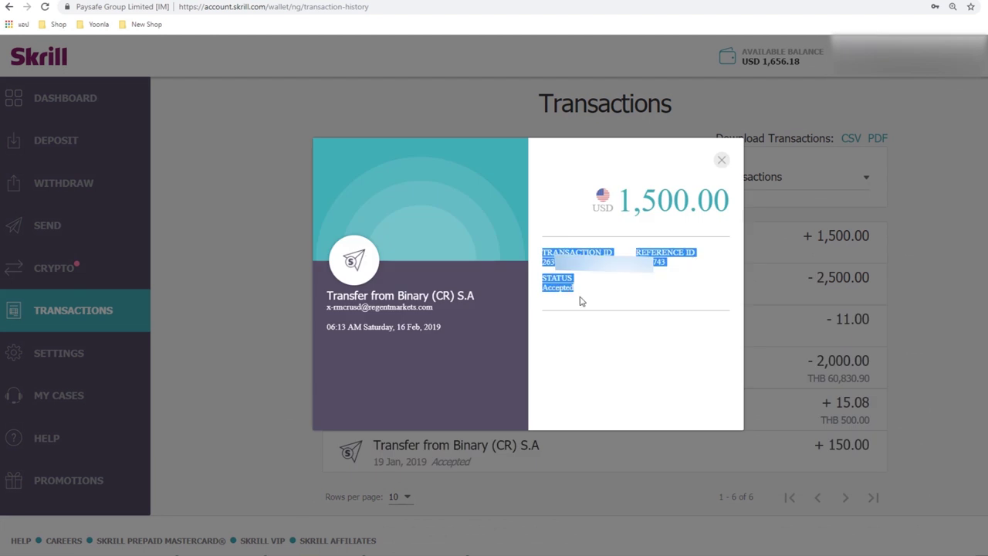
left_click(581, 301)
left_click_drag(400, 323, 443, 327)
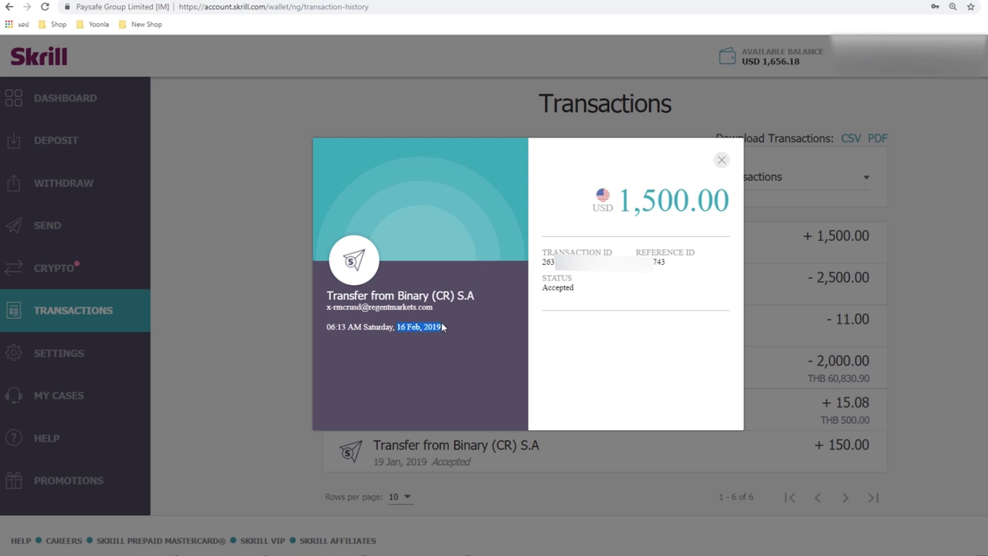
left_click_drag(326, 328, 361, 328)
left_click(390, 344)
left_click_drag(617, 199, 686, 199)
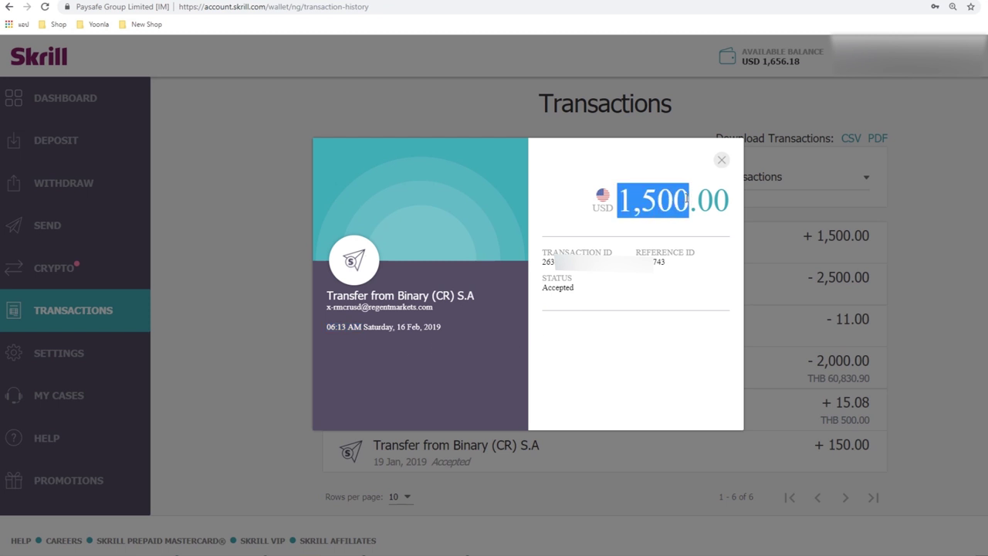
left_click(287, 245)
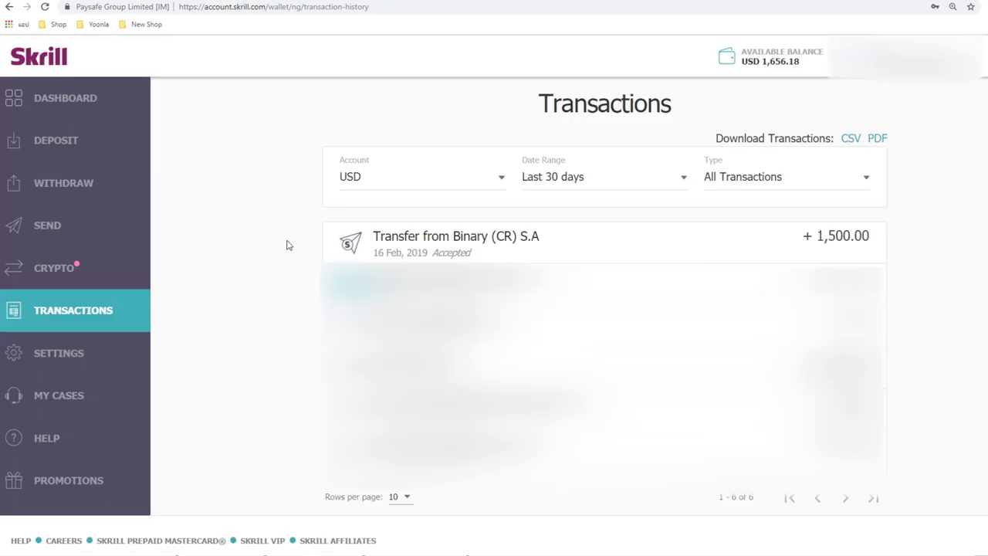
Set up a Skrill withdrawal of 1500 USD to the saved Kasikornbank account.
left_click(81, 191)
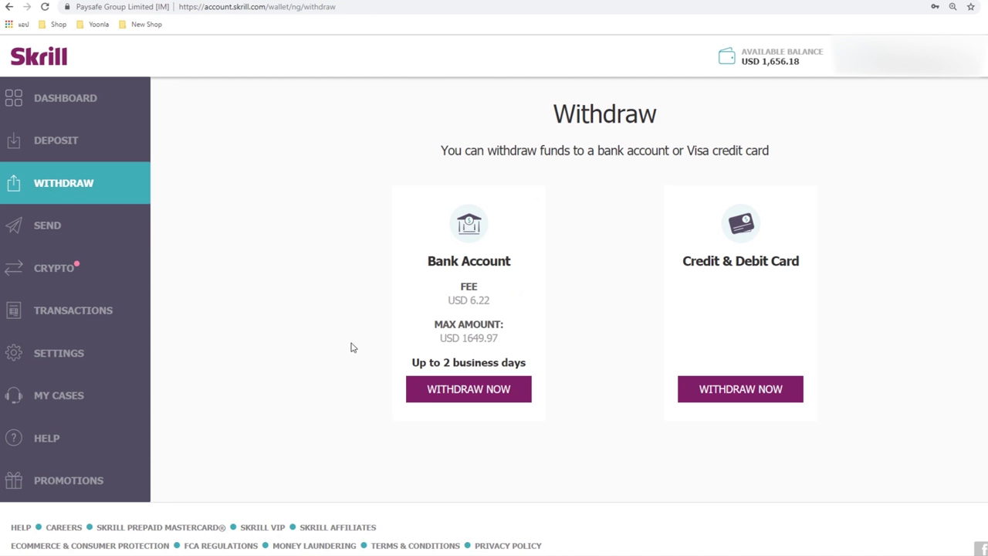
left_click(470, 394)
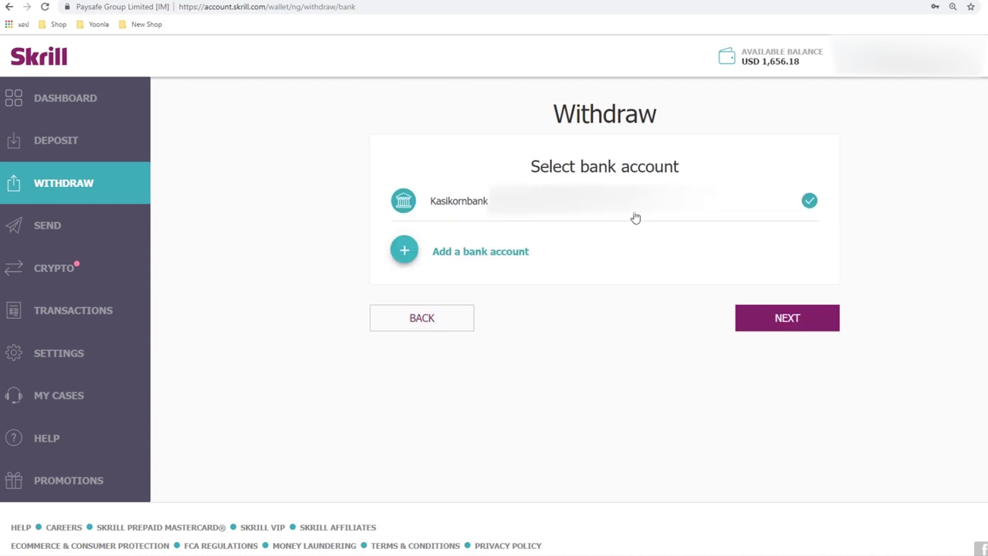
left_click(763, 326)
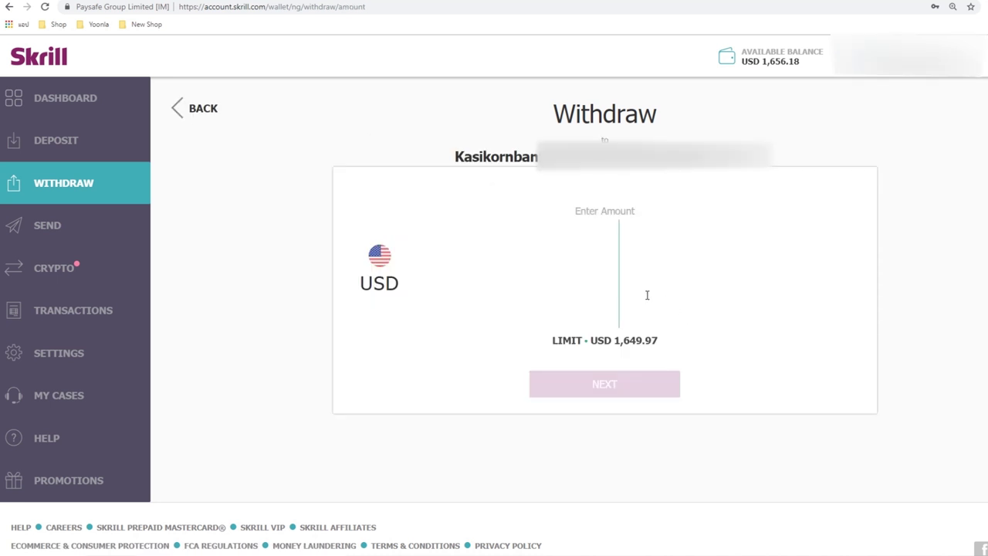
type("1500")
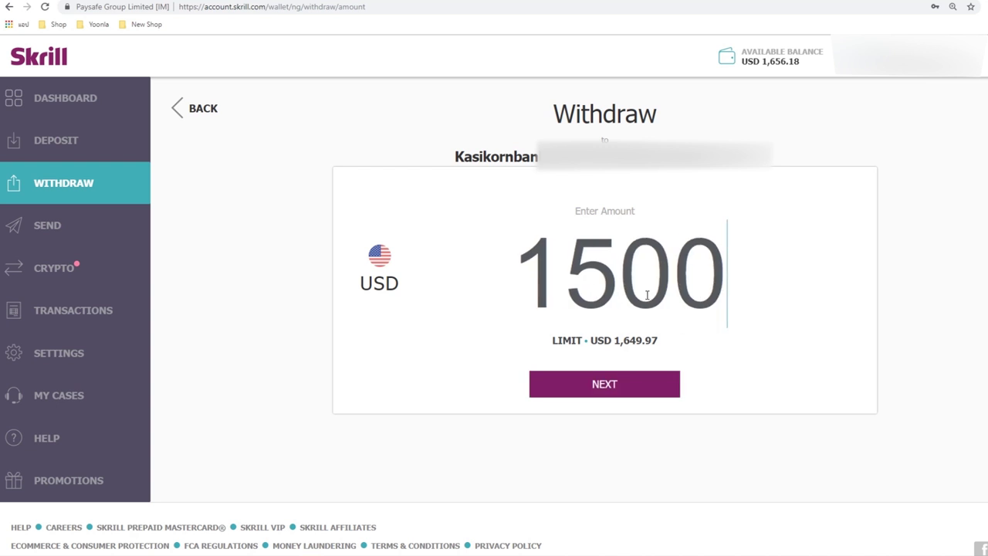
left_click(604, 386)
Review the requested amount, destination bank and THB total in the withdrawal summary, and confirm the withdrawal.
left_click_drag(552, 86, 670, 99)
left_click_drag(591, 139, 689, 151)
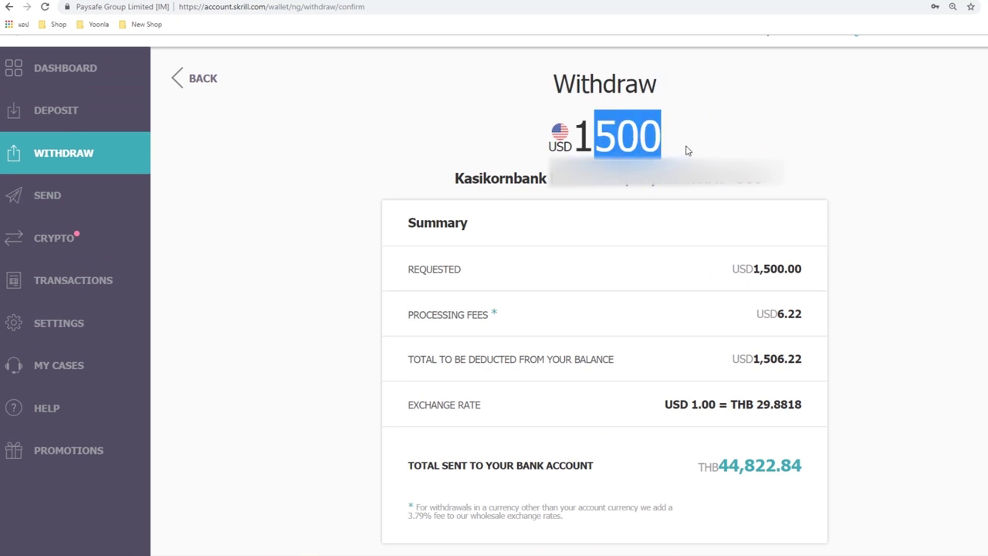
left_click_drag(451, 186, 548, 179)
left_click(760, 183)
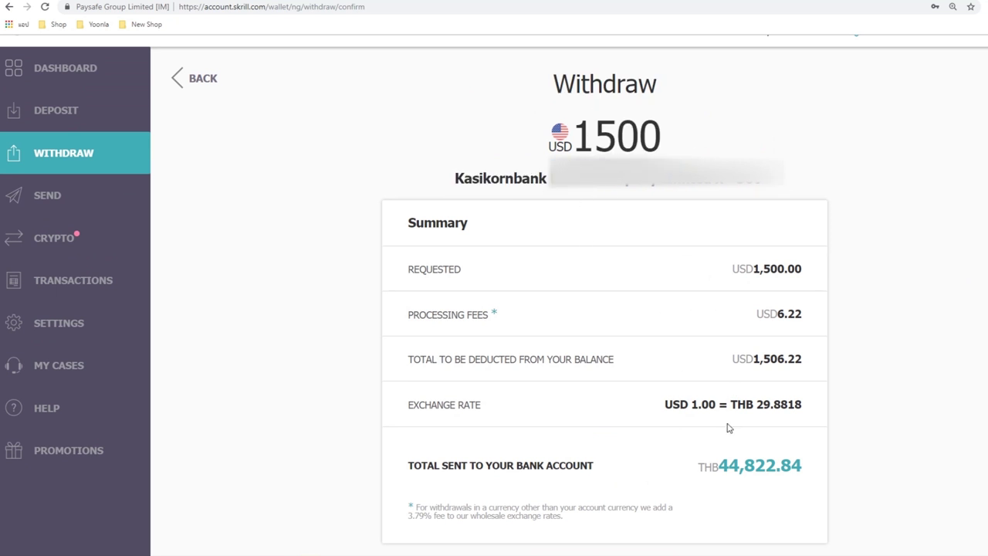
left_click_drag(700, 465, 804, 462)
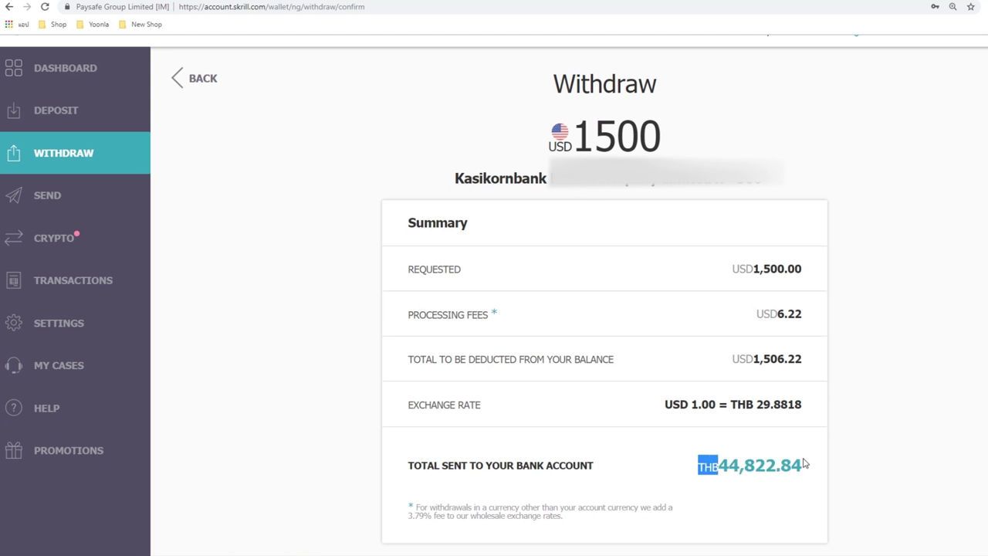
left_click(767, 485)
left_click_drag(718, 466, 778, 468)
left_click(760, 484)
scroll(739, 492, "down", 1)
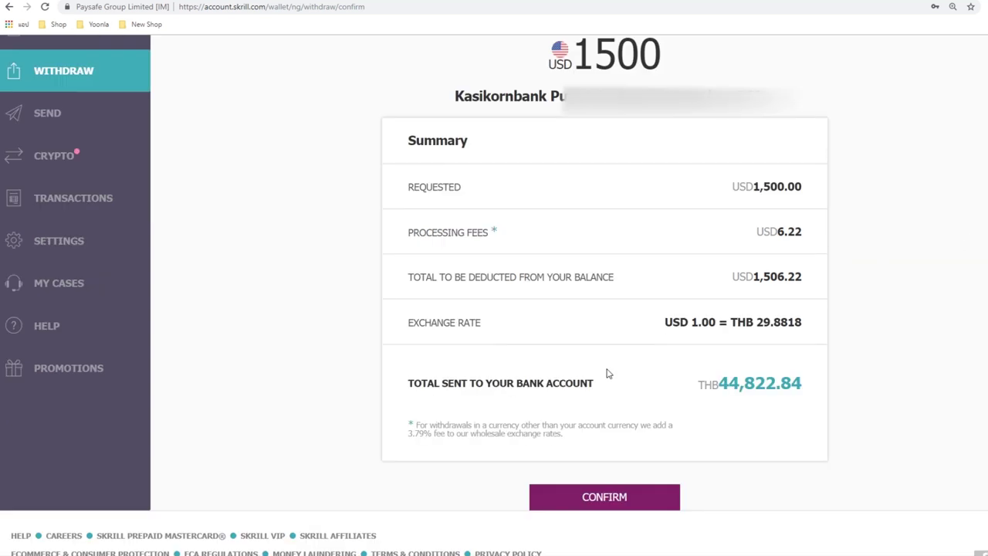
left_click(594, 499)
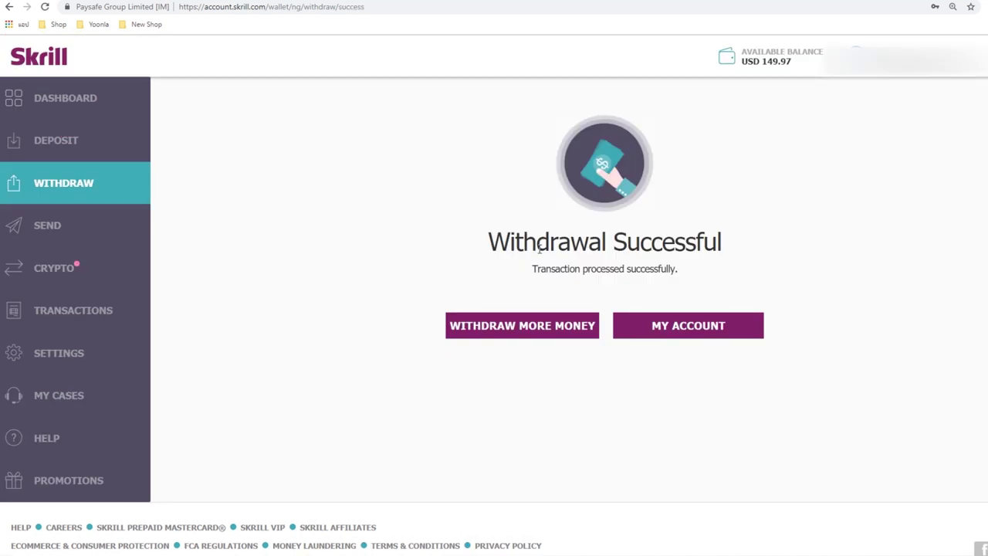